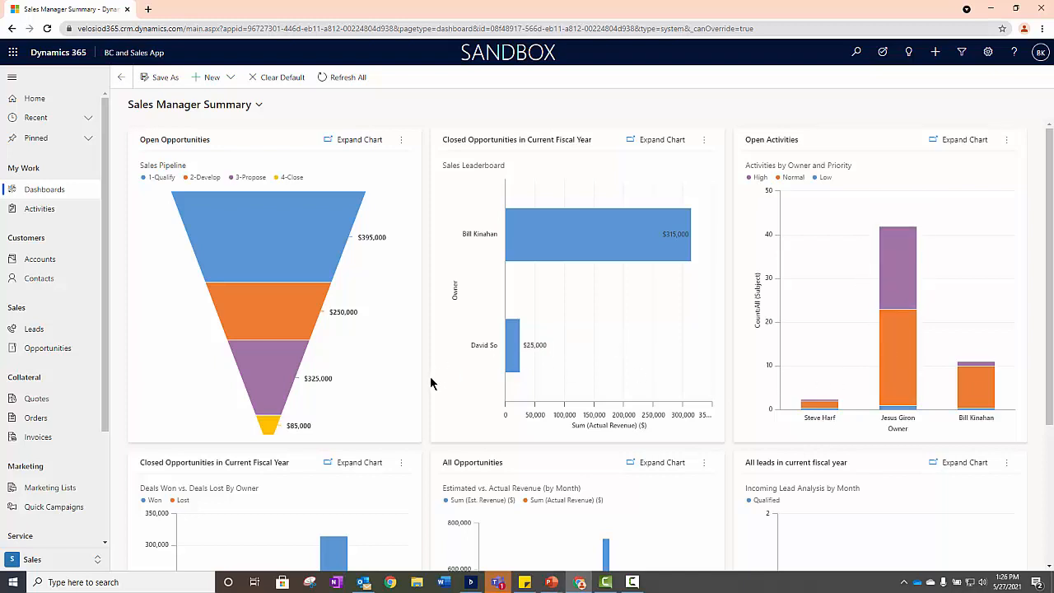
- Open the records behind the Open Opportunities chart and filter them to the 2-Develop pipeline phase
scroll(429, 375, down, 3)
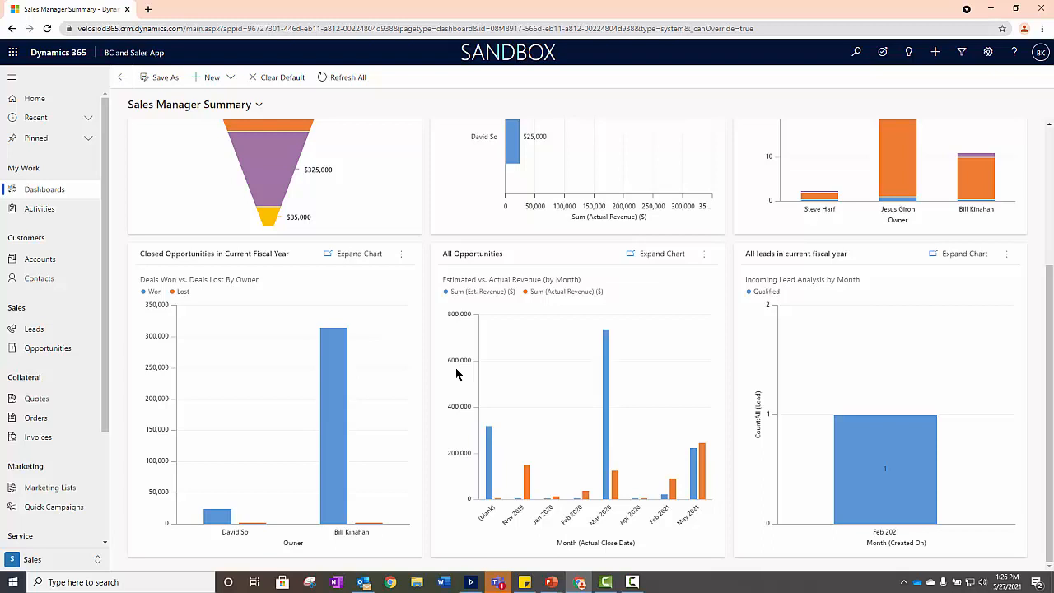
mouse_move(910, 494)
scroll(427, 409, up, 1)
scroll(428, 409, up, 2)
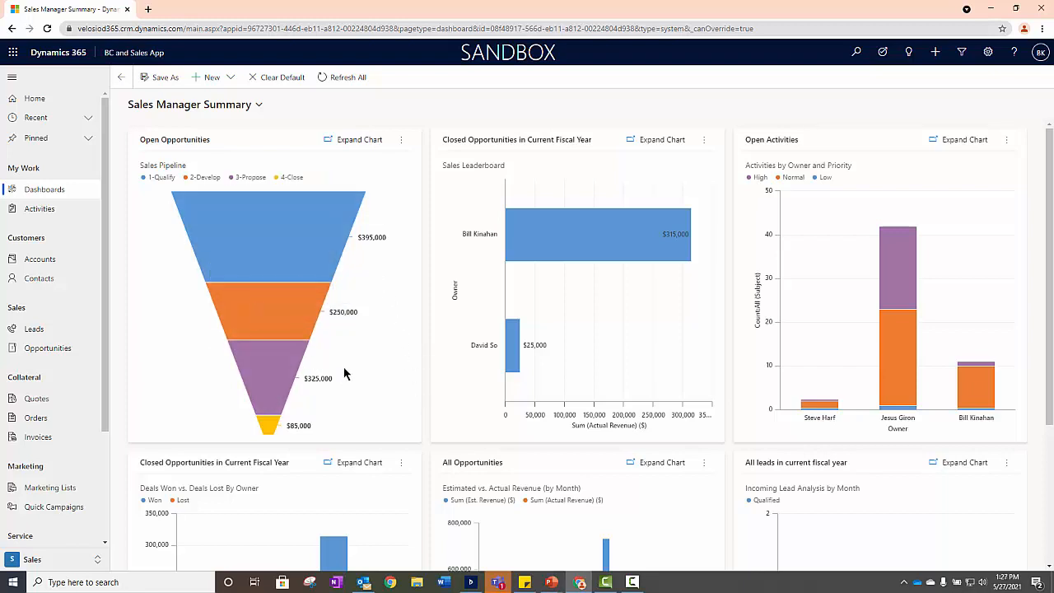
click(402, 146)
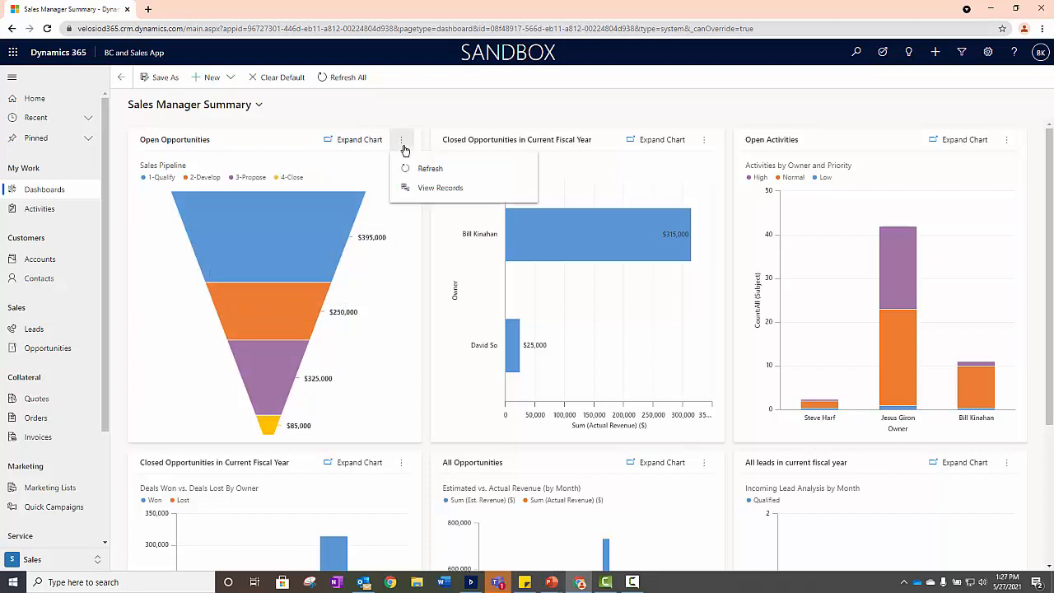
click(450, 189)
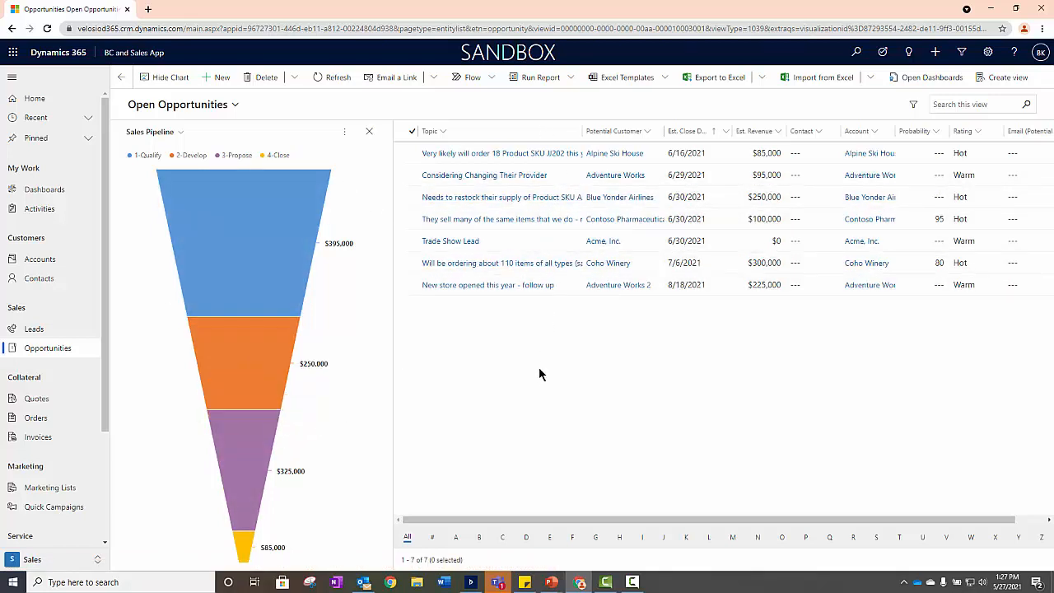
click(275, 359)
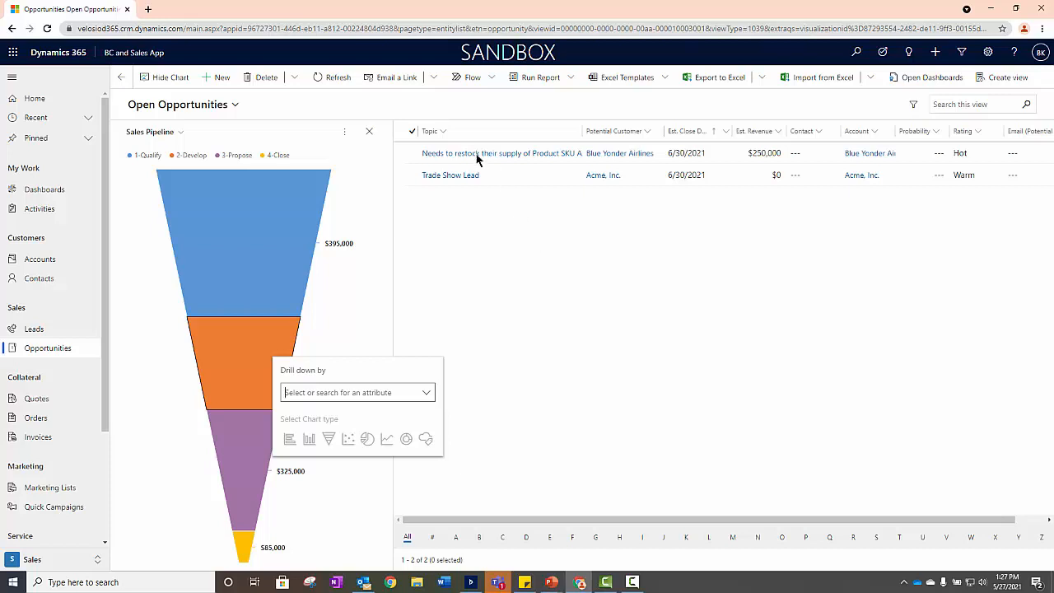
click(549, 221)
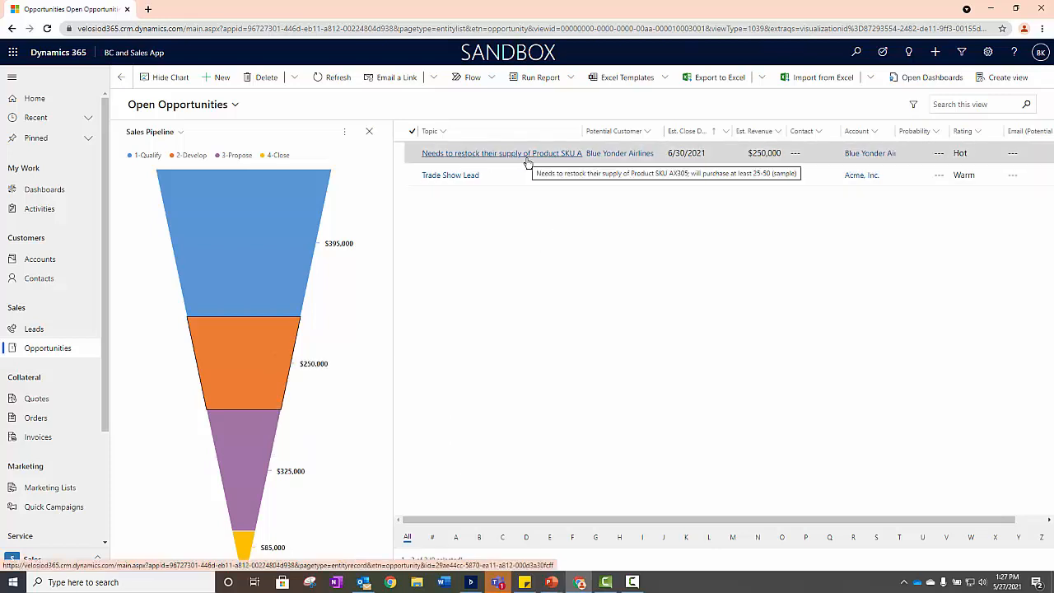
mouse_move(214, 371)
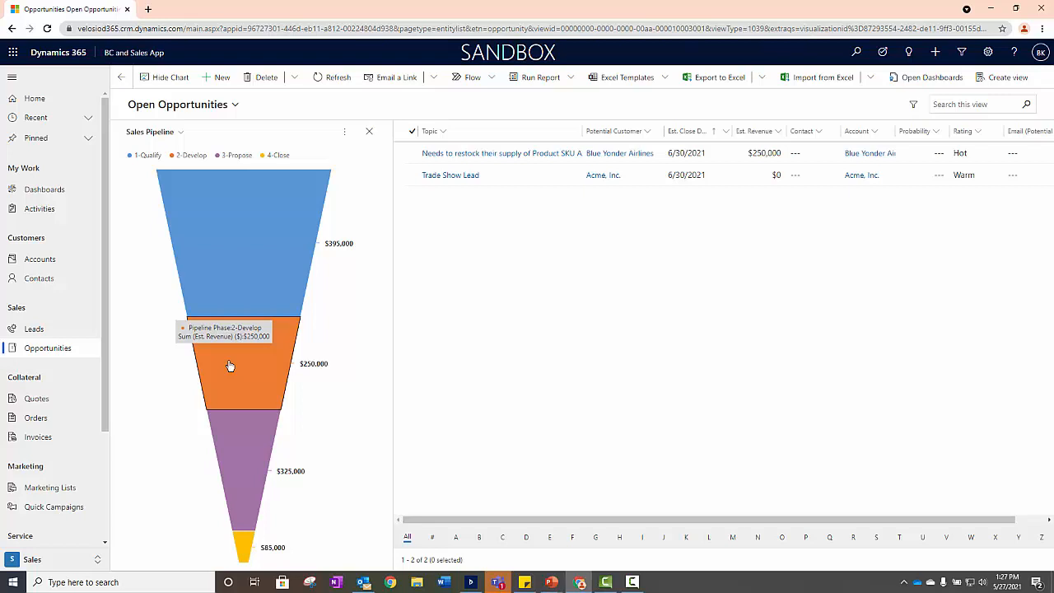
- Return to the dashboards and switch to the Sales Professional DB dashboard
click(61, 191)
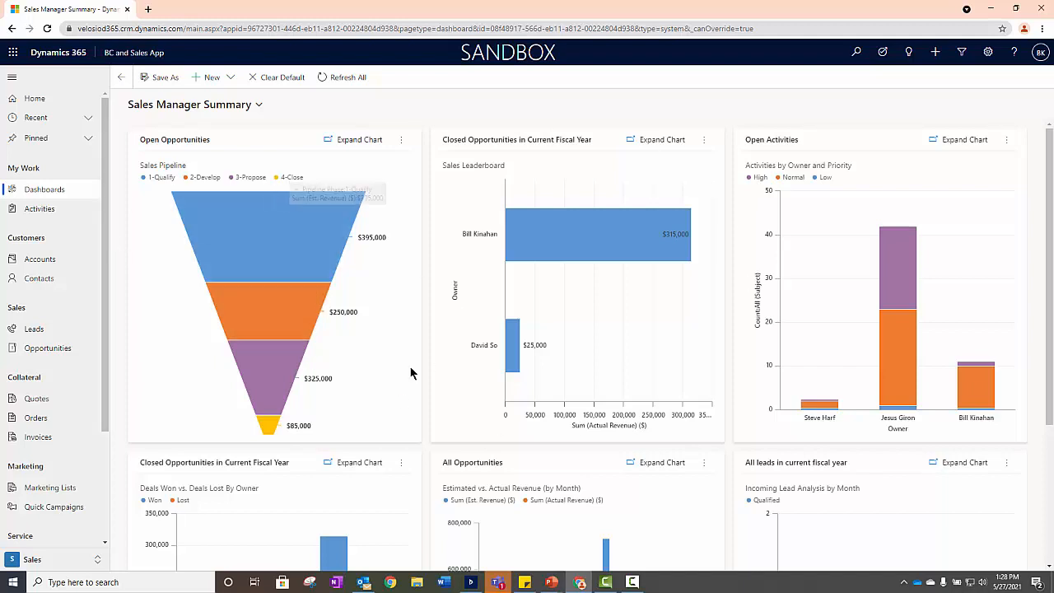
click(259, 105)
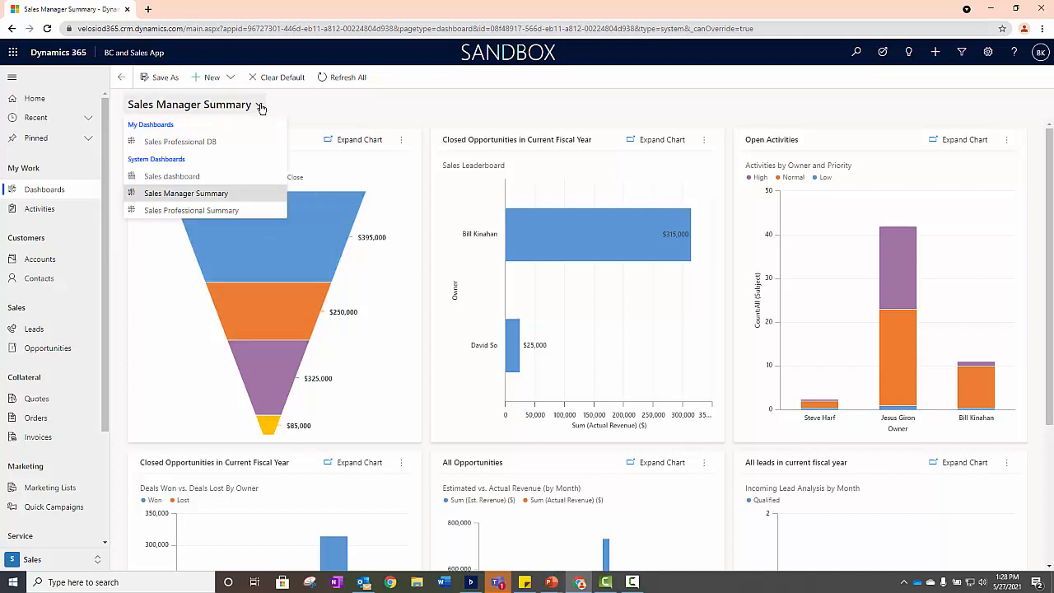
click(213, 144)
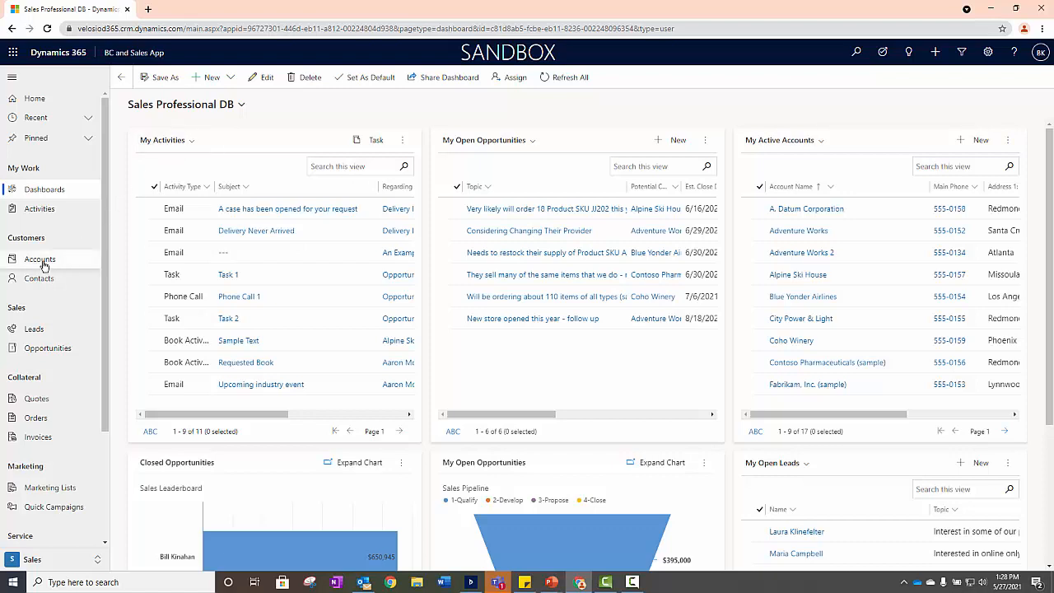
- Go to the leads list and view Closed Leads, followed by the Open Leads view
click(33, 330)
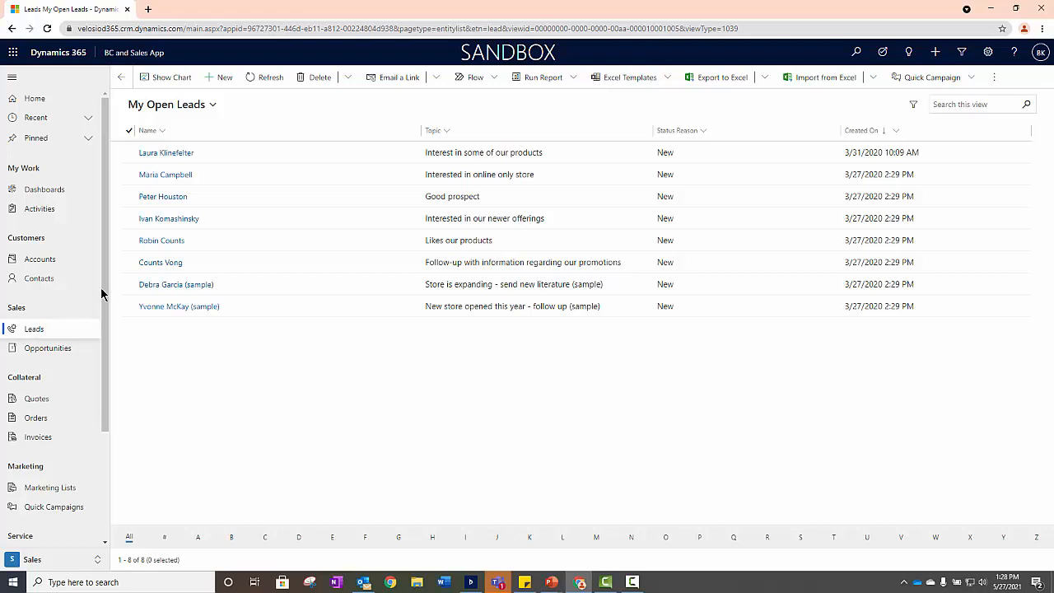
click(212, 105)
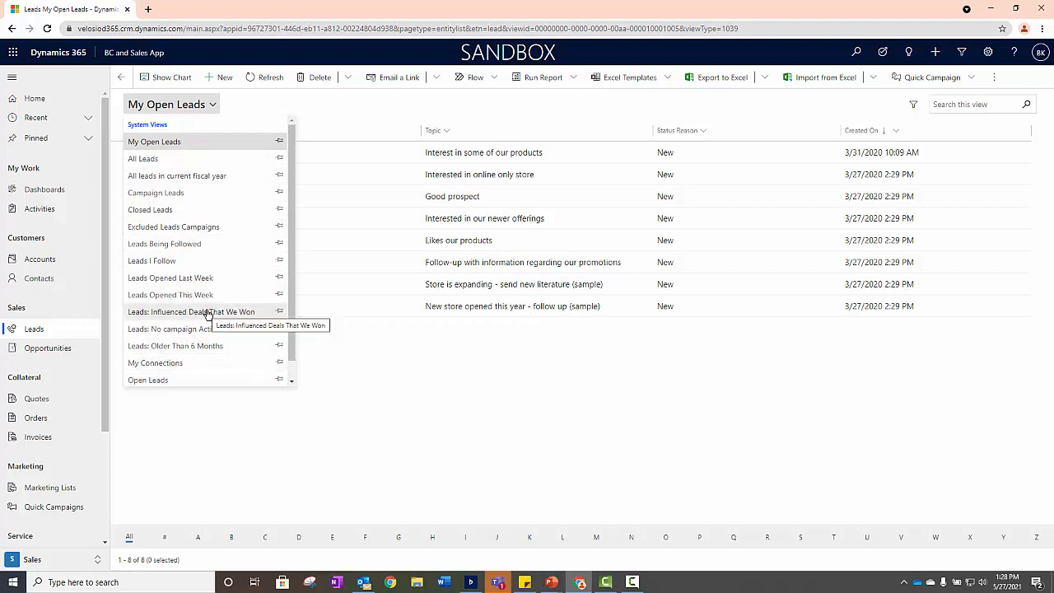
click(160, 210)
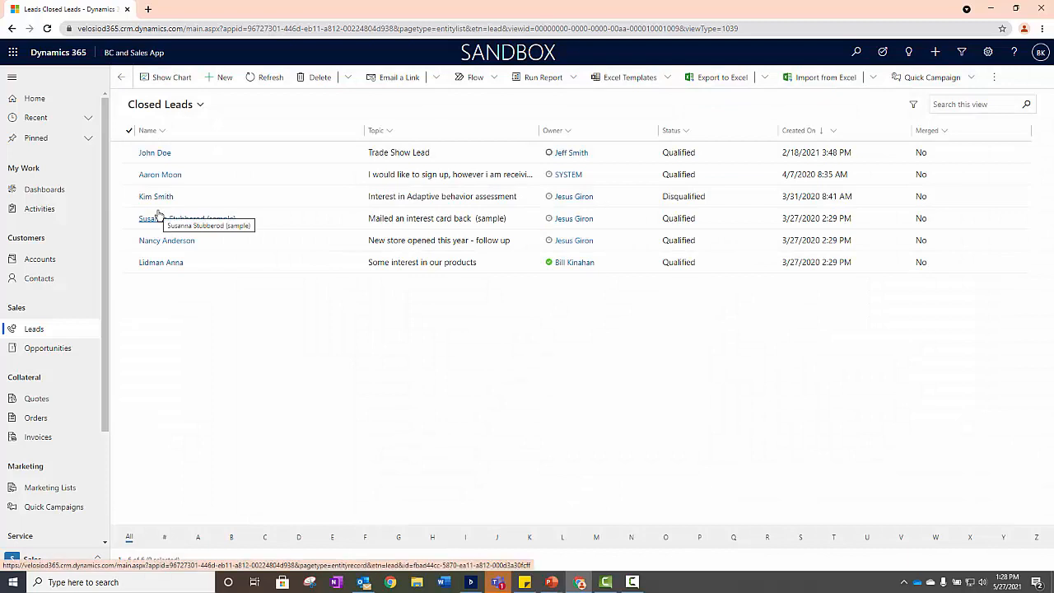
click(175, 105)
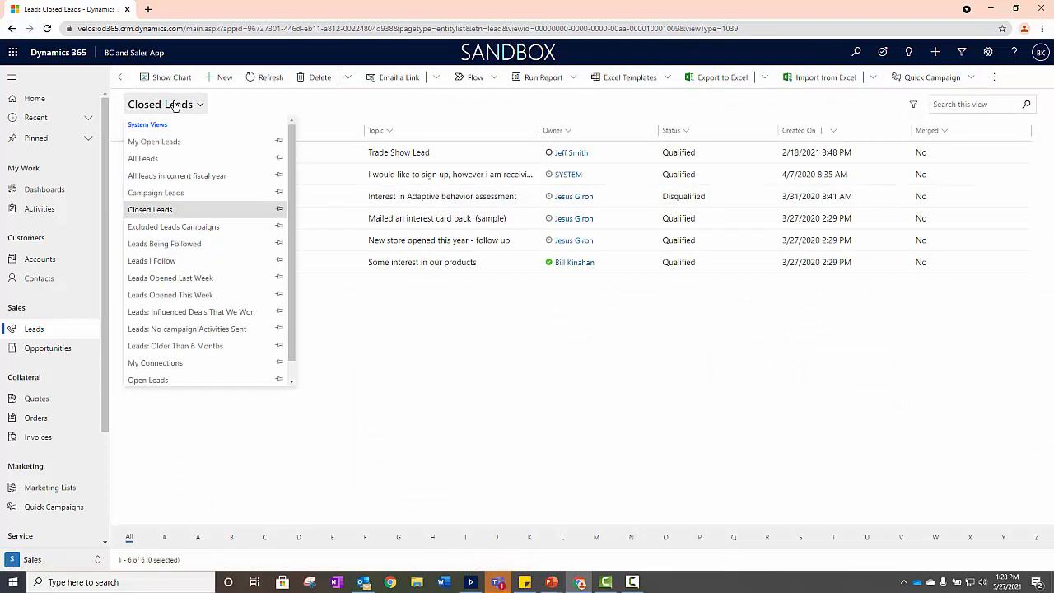
click(154, 380)
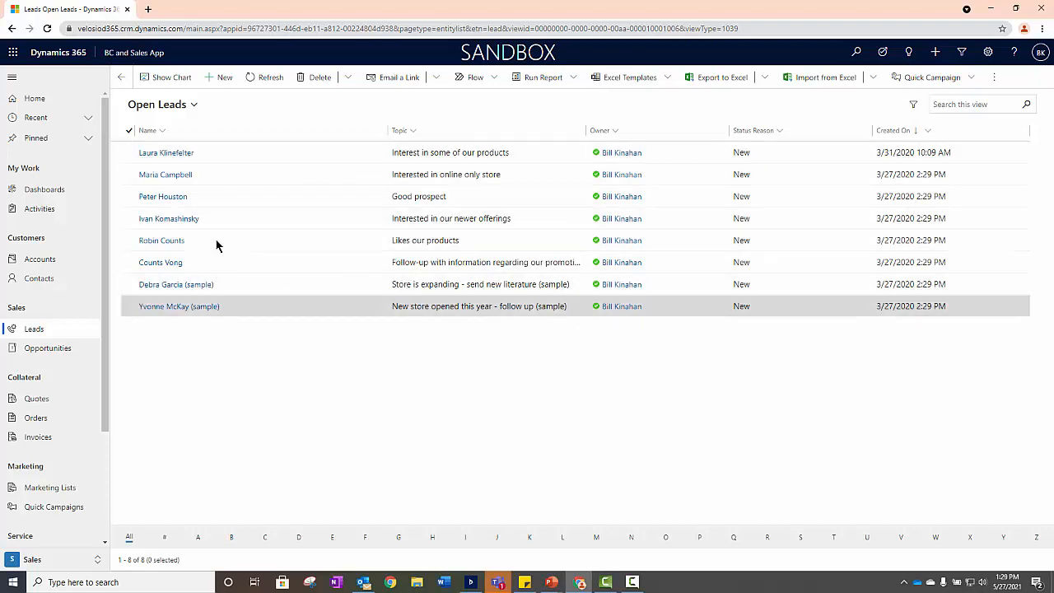
- Select the first three leads in the Open Leads view
click(124, 152)
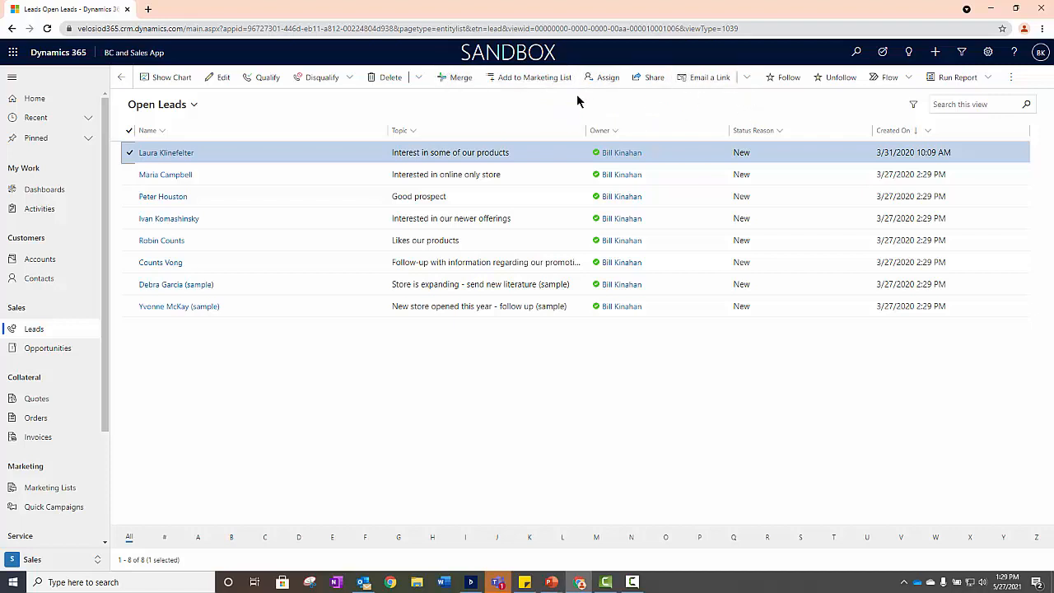
click(130, 174)
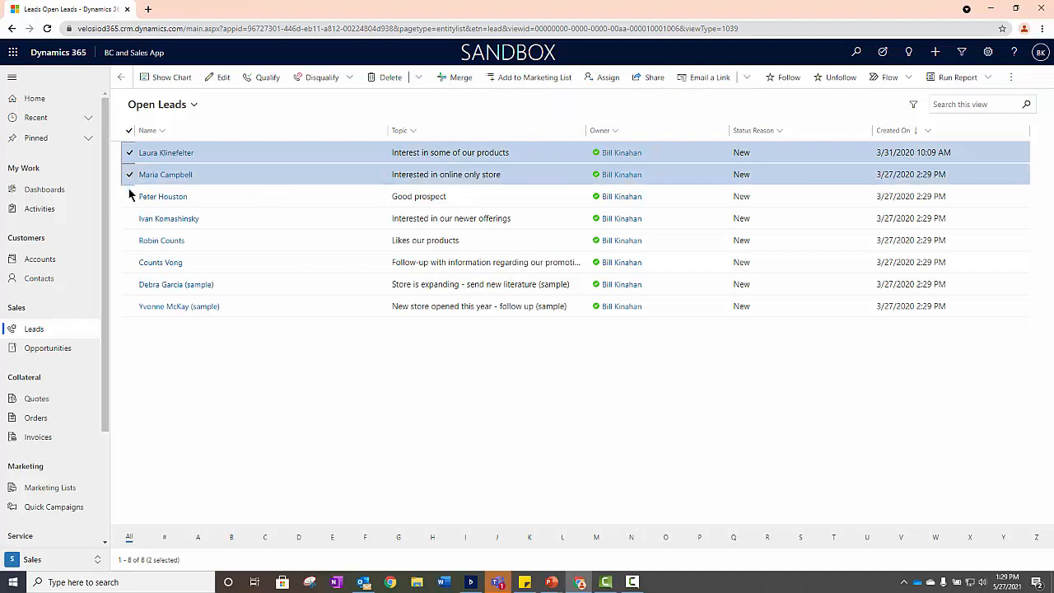
click(130, 196)
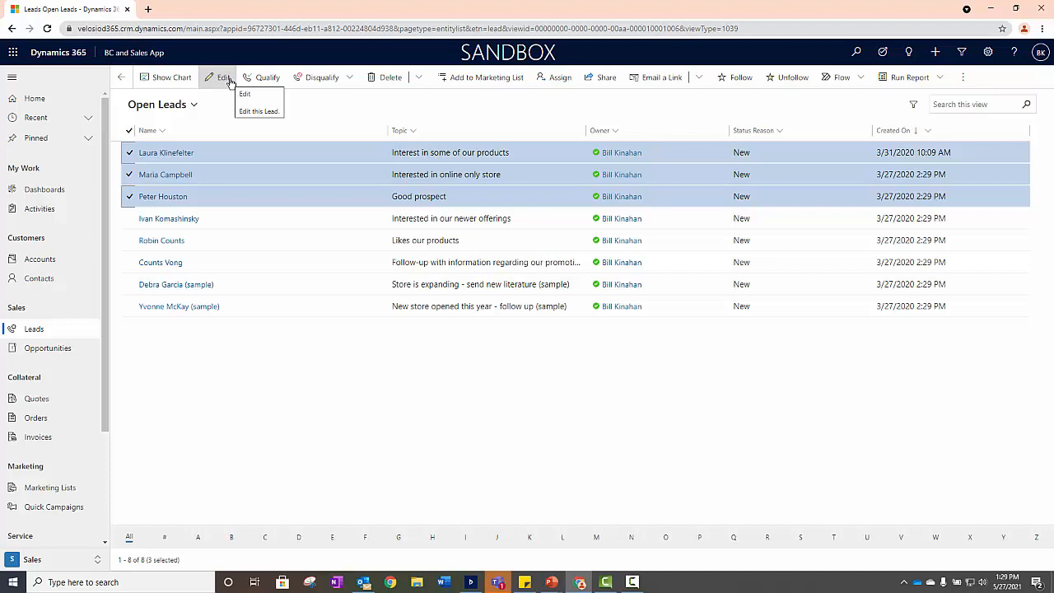
- Search the Open Leads view for the General Manager of ABC Company by first name and open that lead's record
click(966, 107)
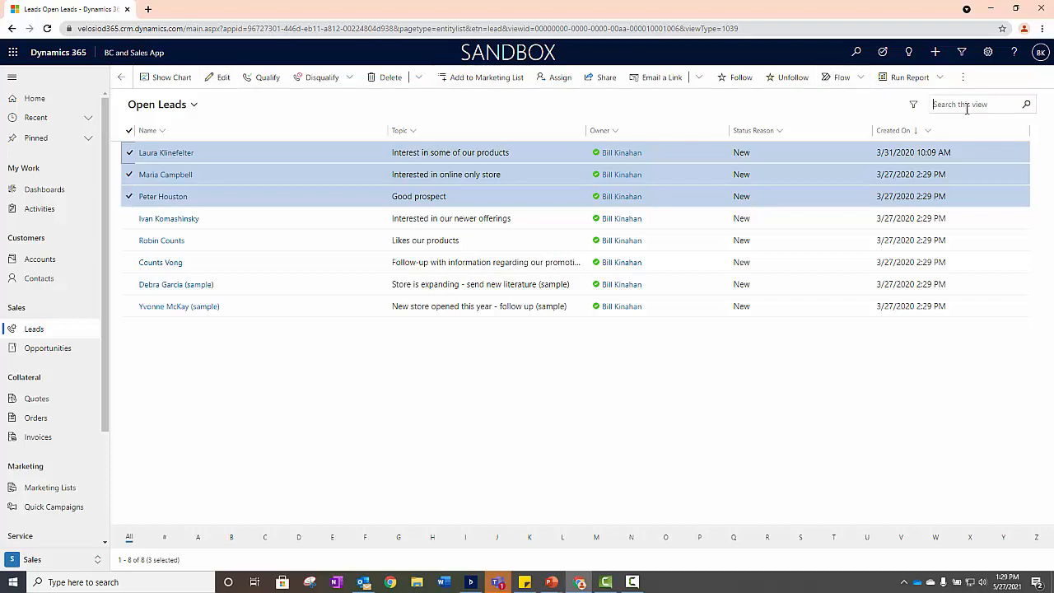
text(Laura)
key(Return)
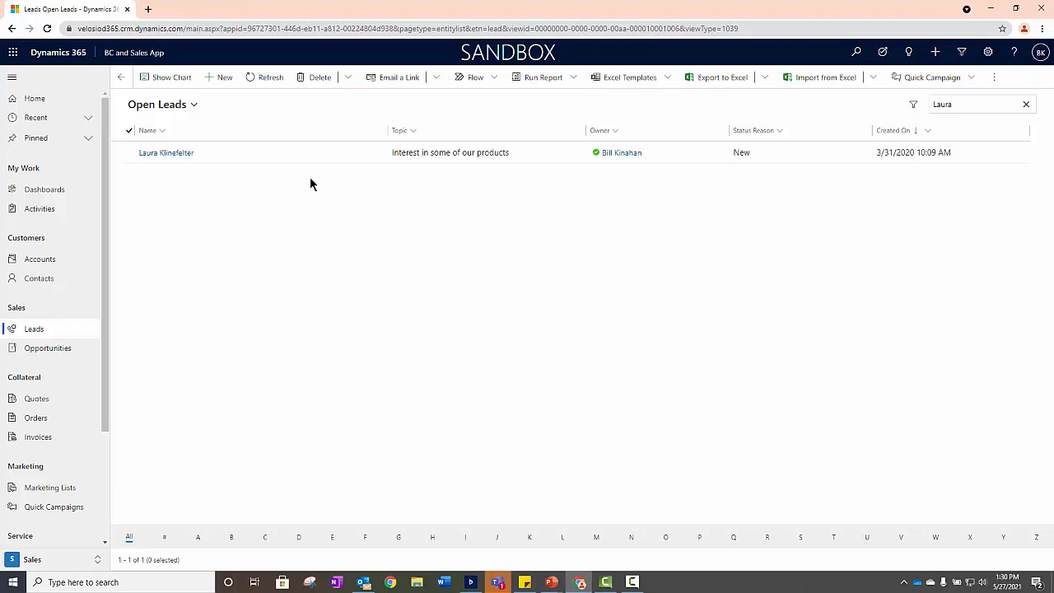
click(157, 153)
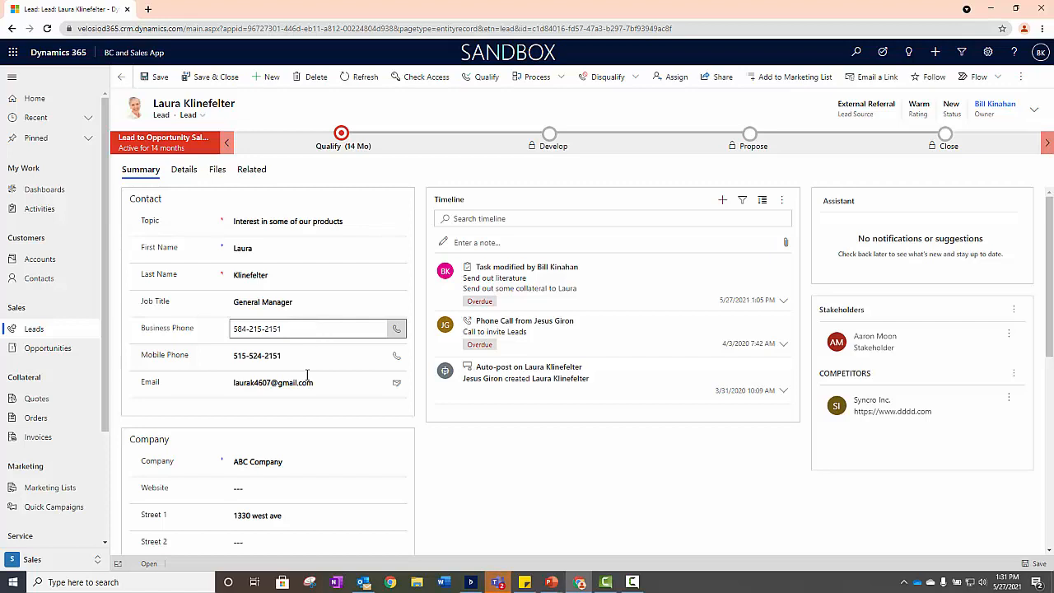
- Close the "Send out literature" task in the lead's timeline with the state Completed
click(296, 459)
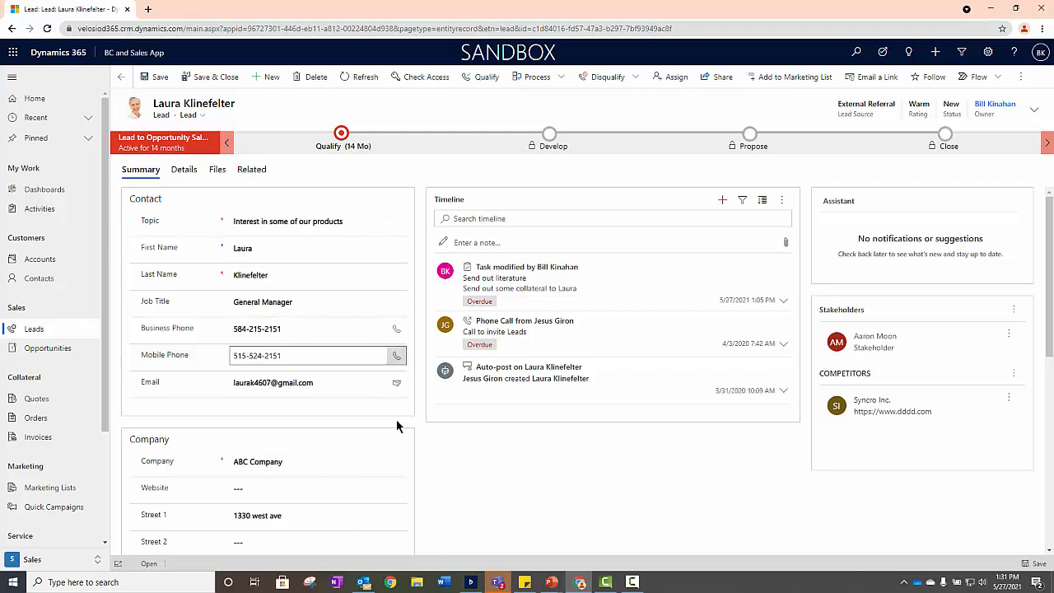
scroll(422, 421, down, 5)
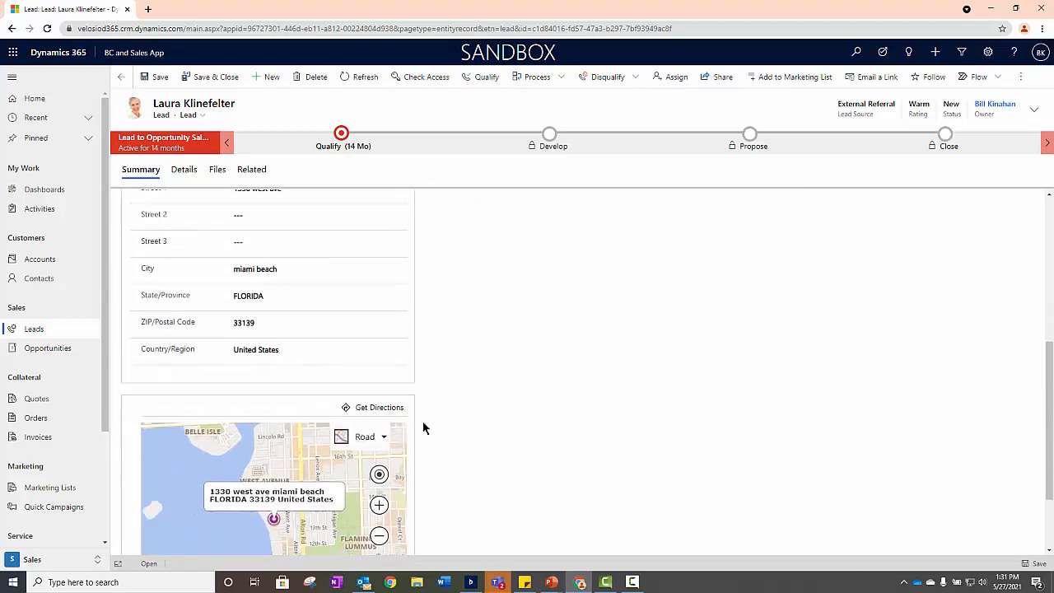
scroll(422, 427, up, 2)
scroll(422, 427, down, 3)
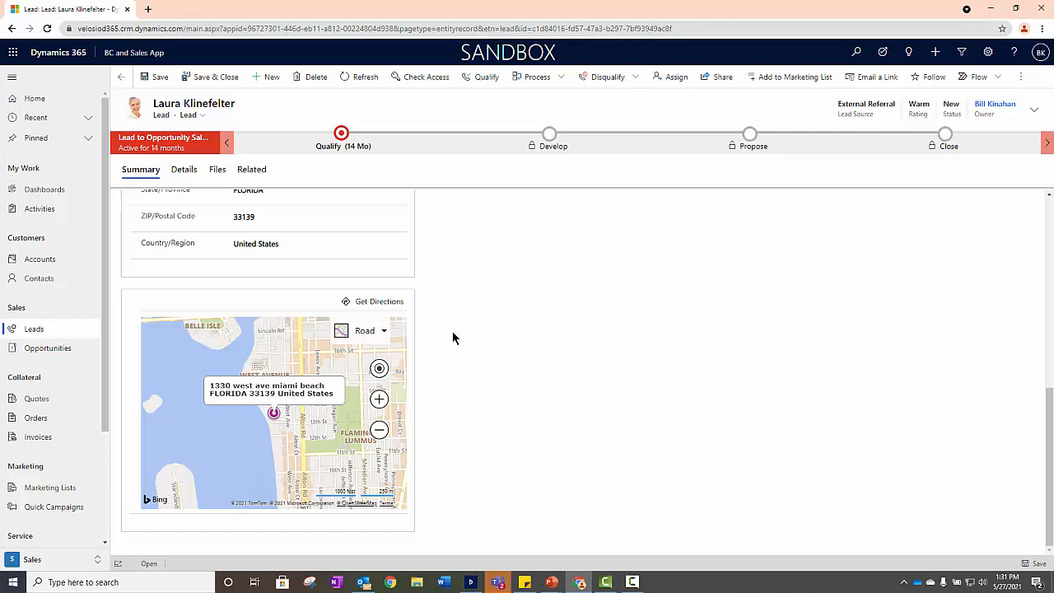
scroll(452, 337, up, 10)
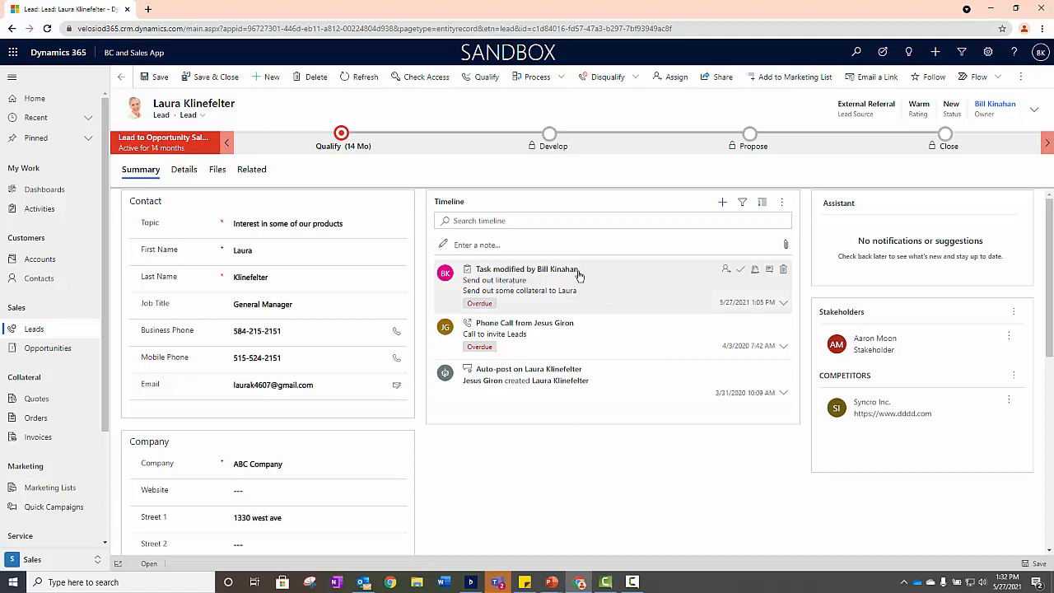
click(739, 270)
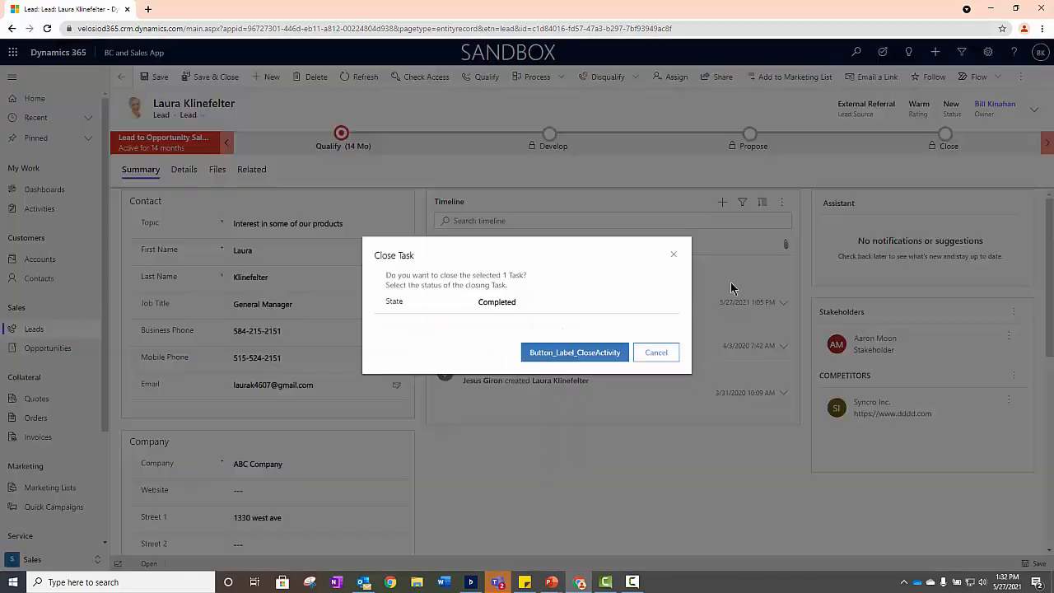
click(566, 355)
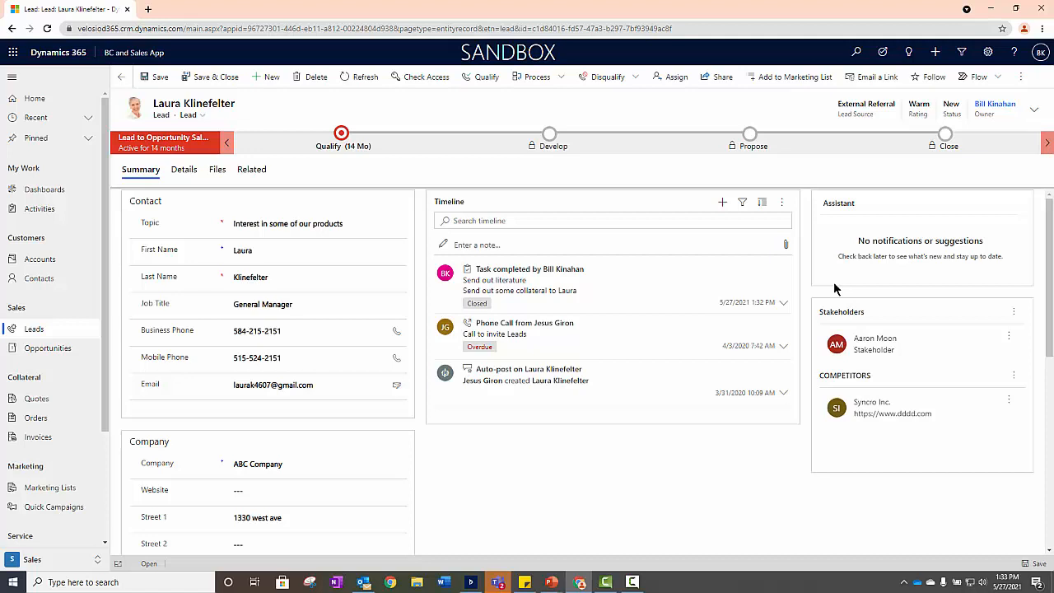
- Review the lead's Qualify stage fields and the available disqualification reasons
click(341, 136)
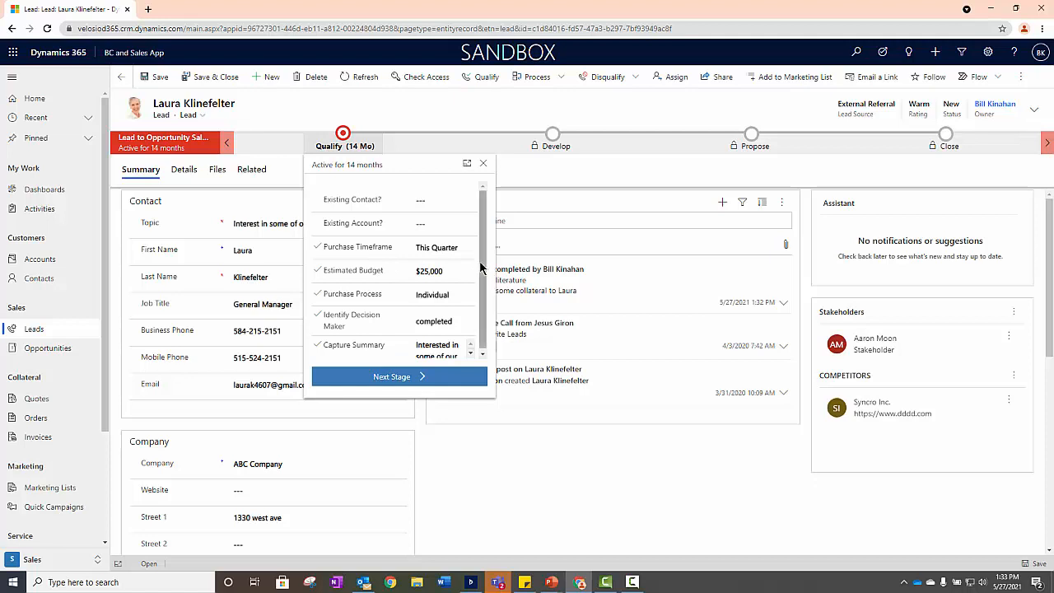
drag(483, 270, 482, 295)
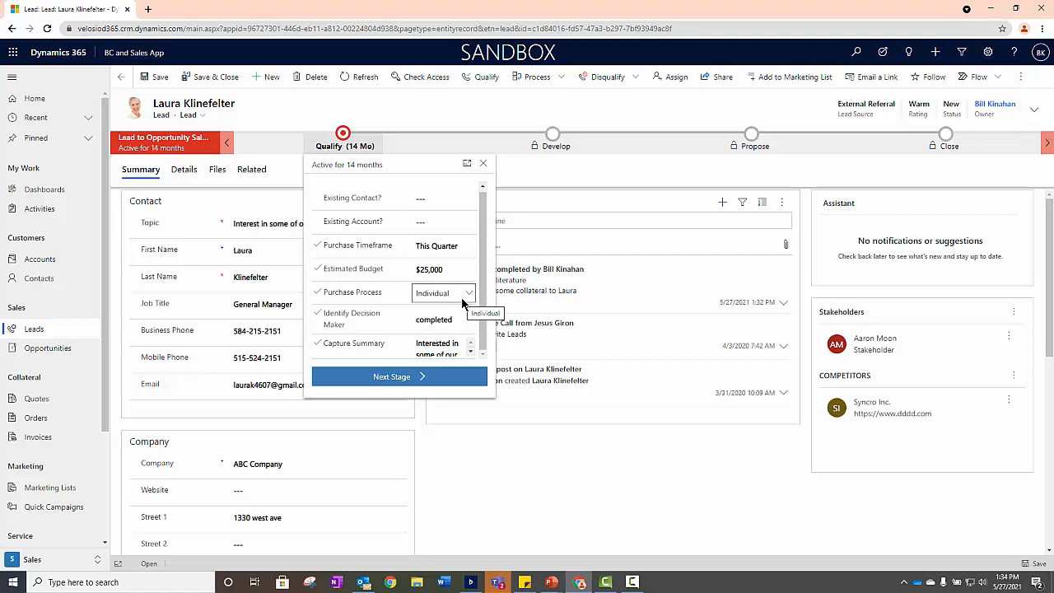
click(470, 110)
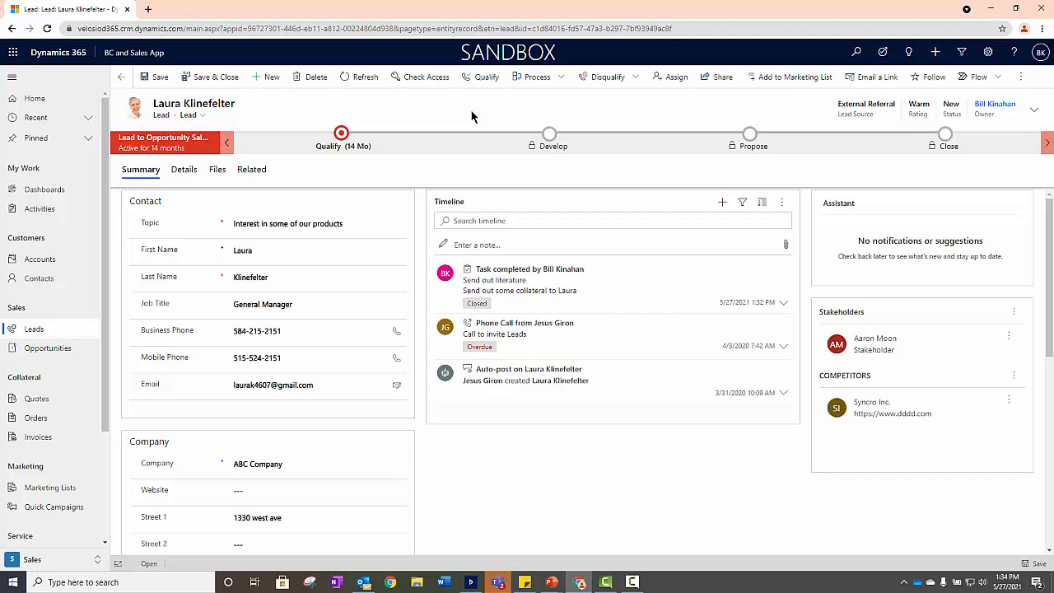
click(631, 78)
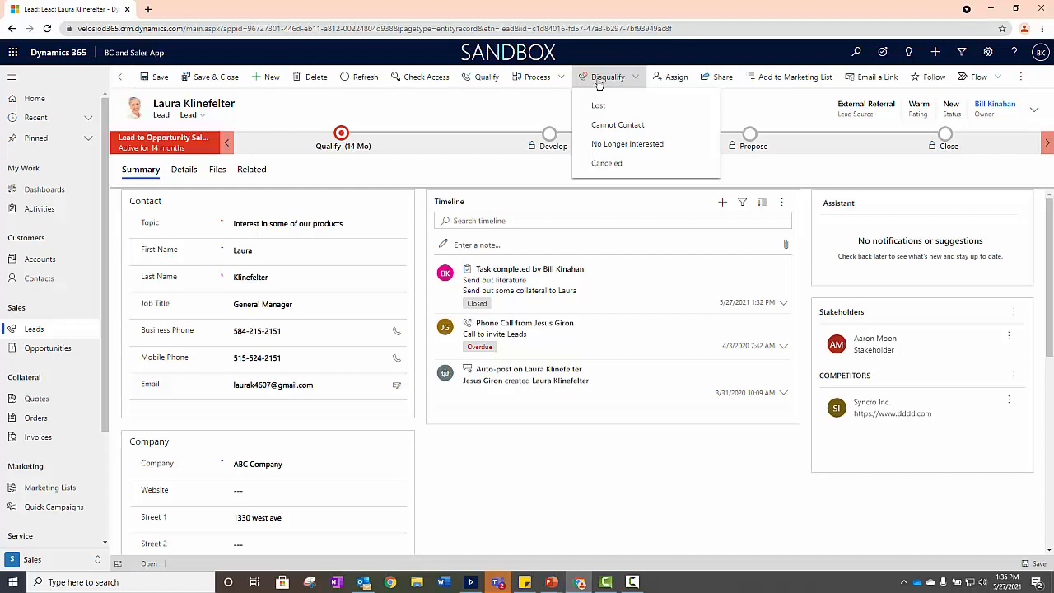
click(499, 106)
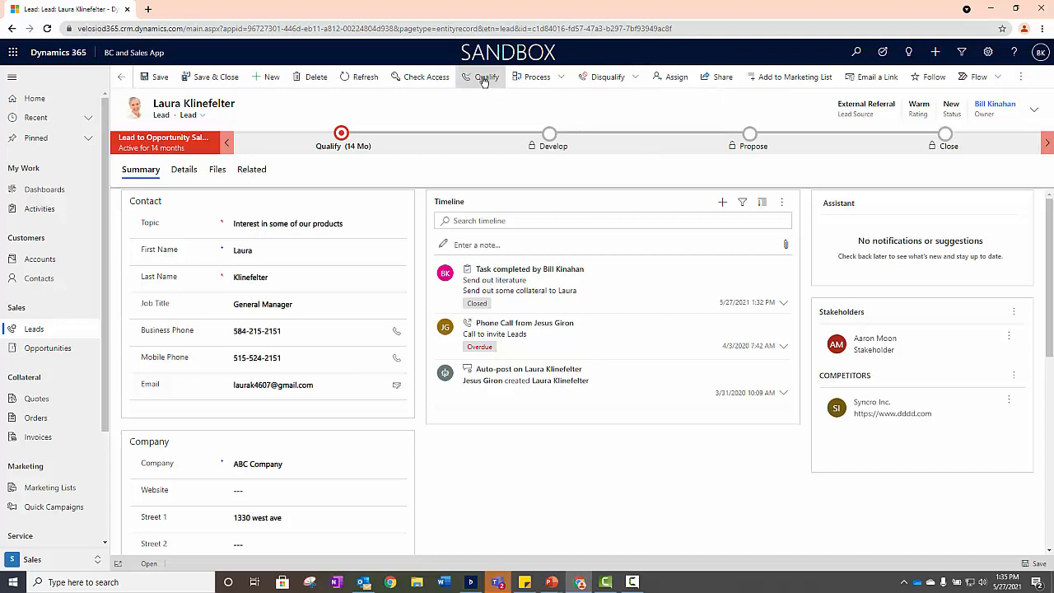
- Qualify the lead into an opportunity, ignoring the matched ABC Company account and saving
click(484, 79)
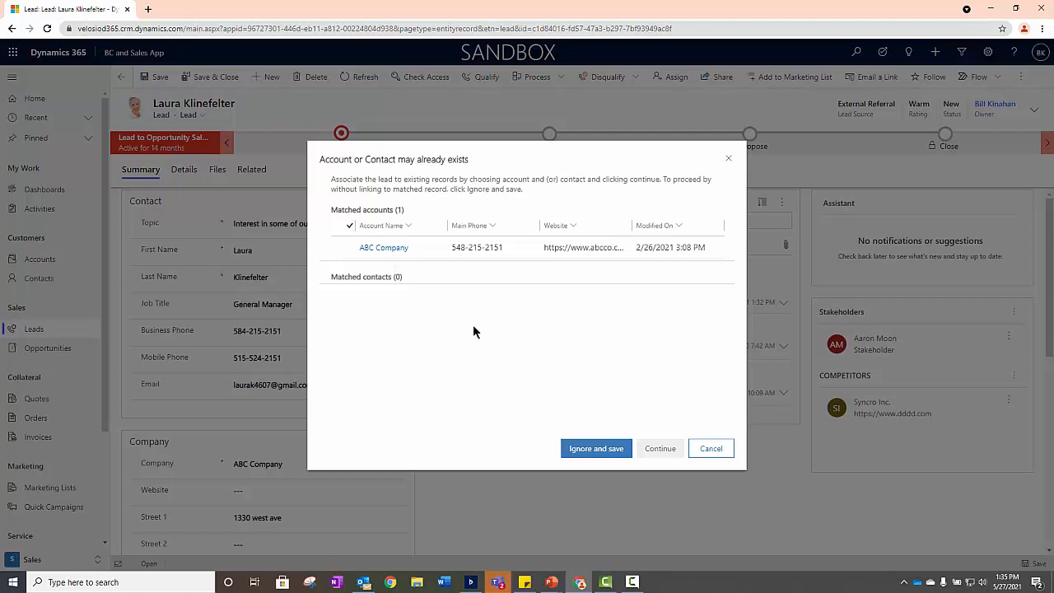
click(593, 450)
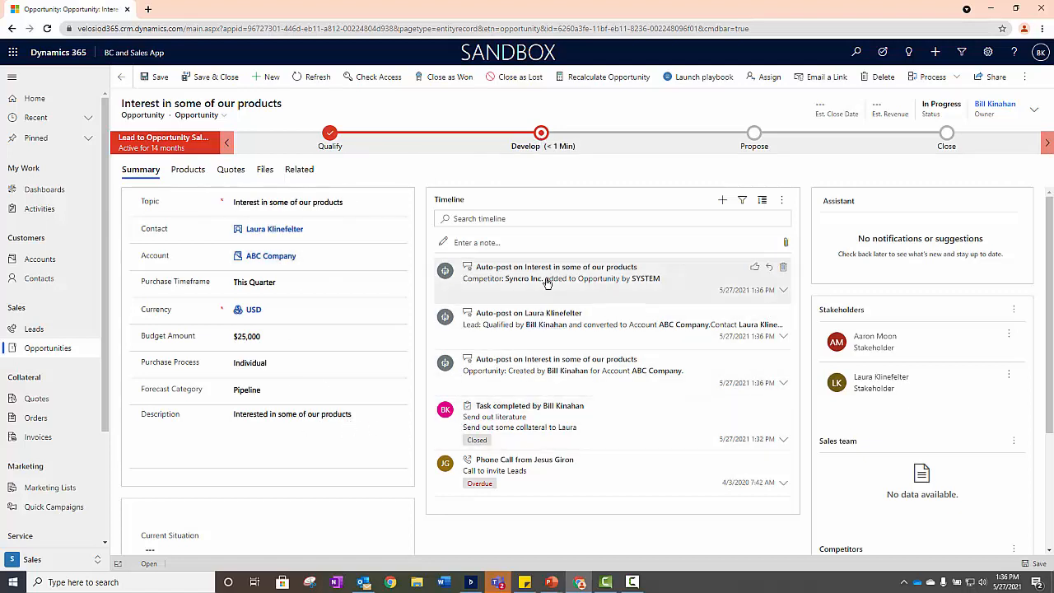
- Review the activity types available for the opportunity's timeline, plus its stakeholders, sales team and competitors
click(724, 202)
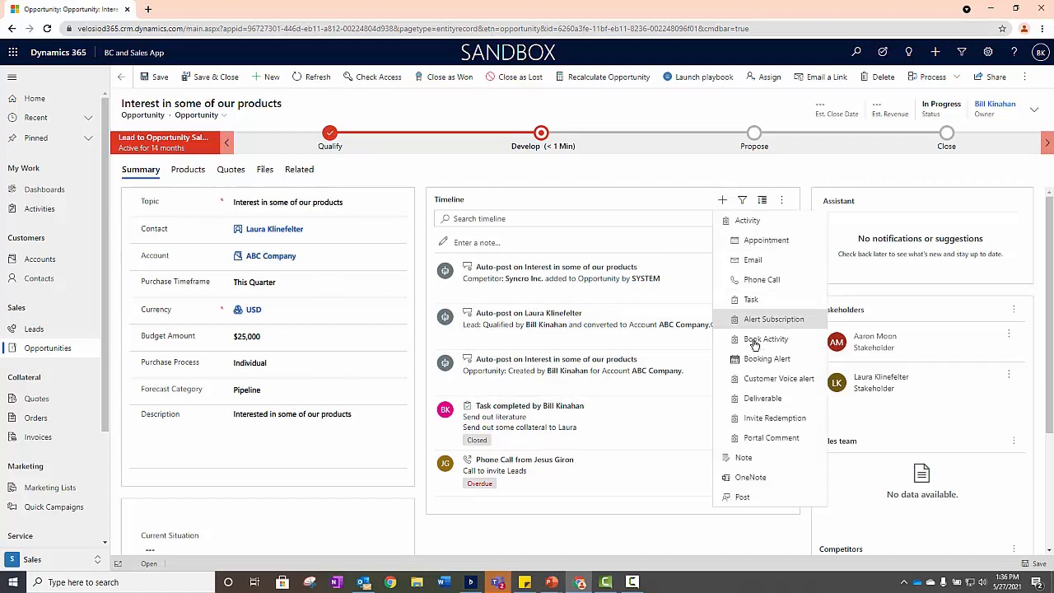
click(656, 189)
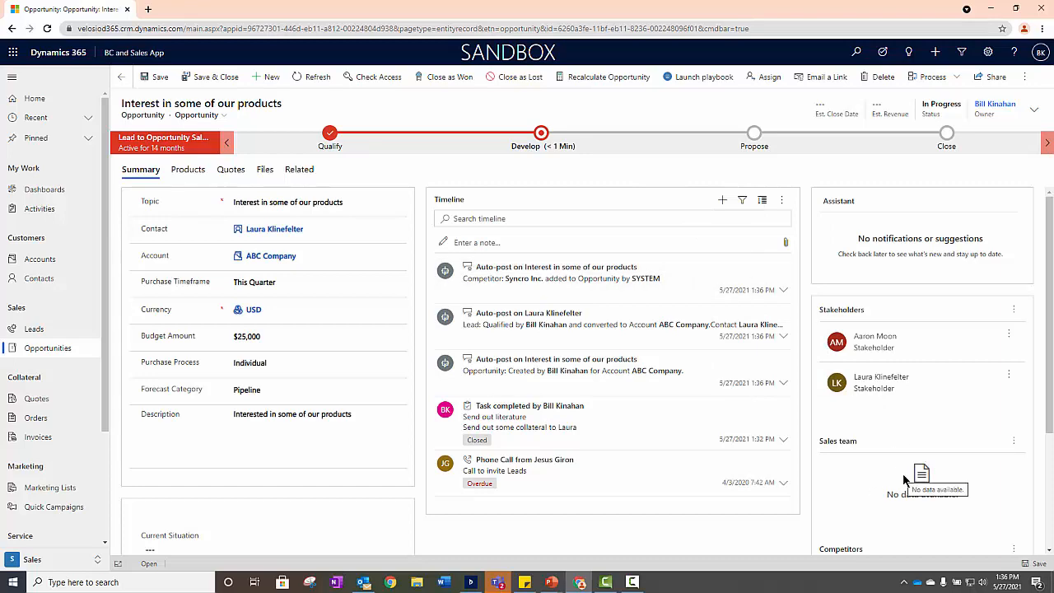
scroll(903, 479, down, 2)
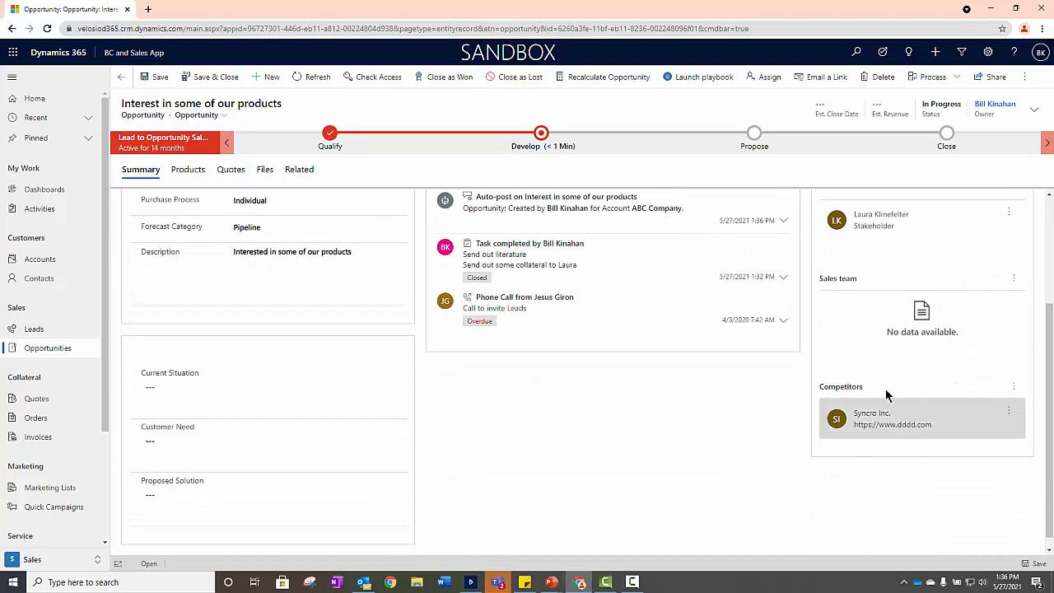
scroll(892, 437, up, 2)
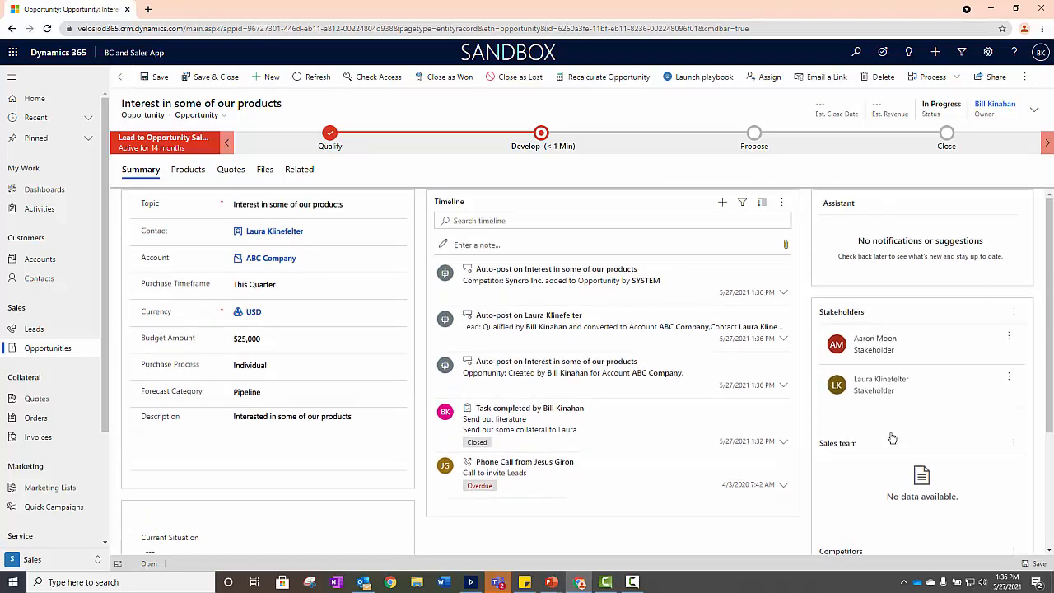
- Set the opportunity's estimated close date to 6/3/2021 and its estimated revenue to $25,000, and save the record
click(1033, 109)
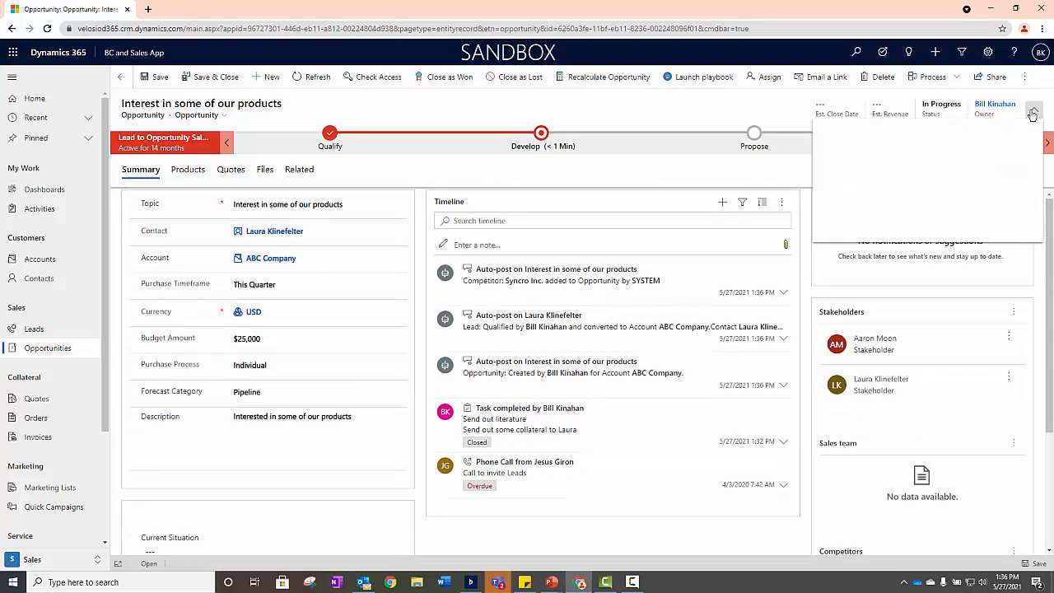
click(1022, 139)
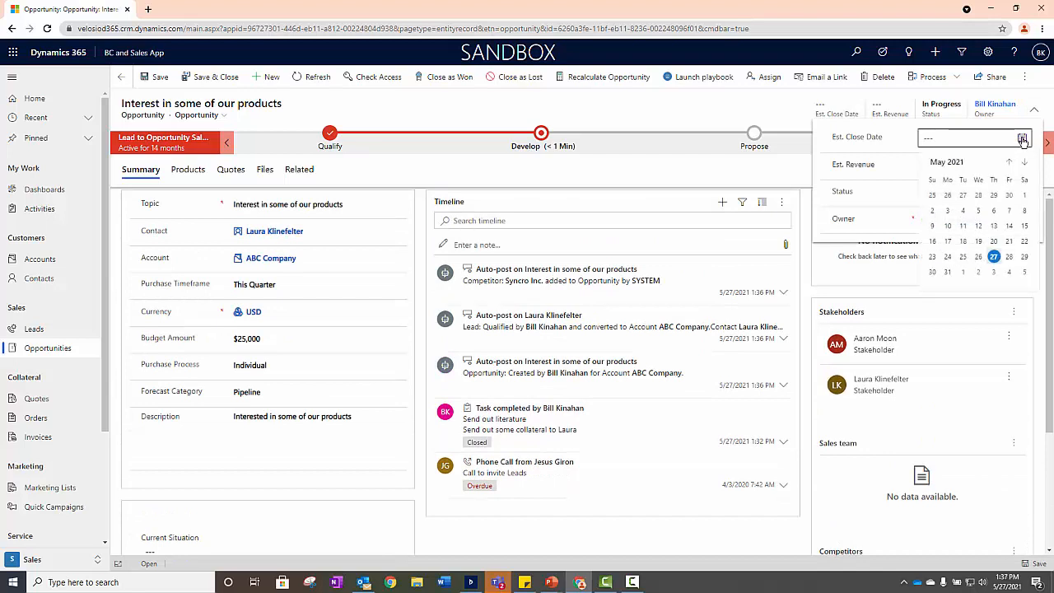
click(994, 273)
click(1001, 166)
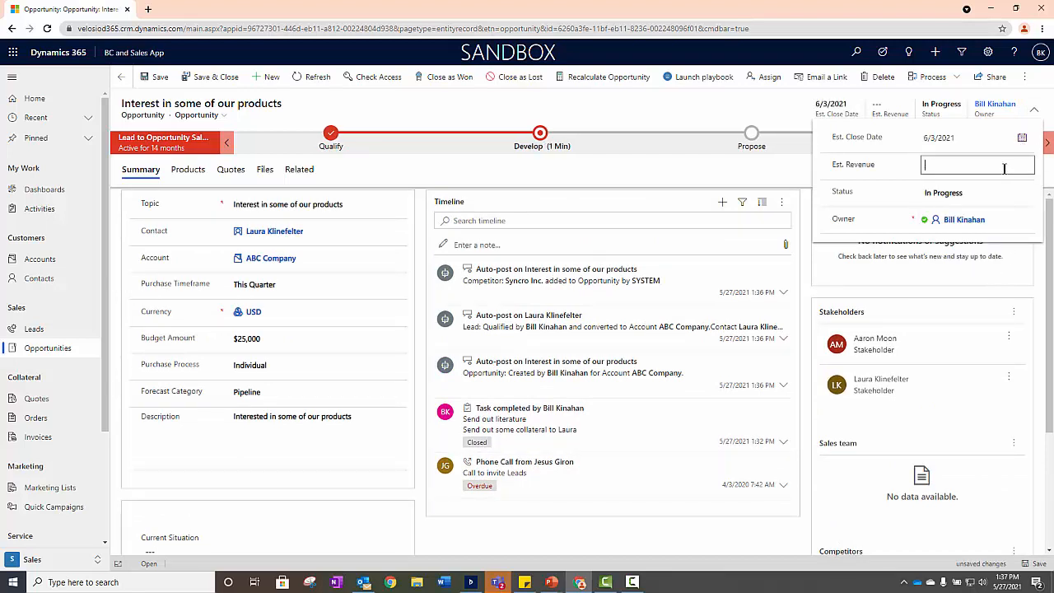
text(25000)
click(764, 175)
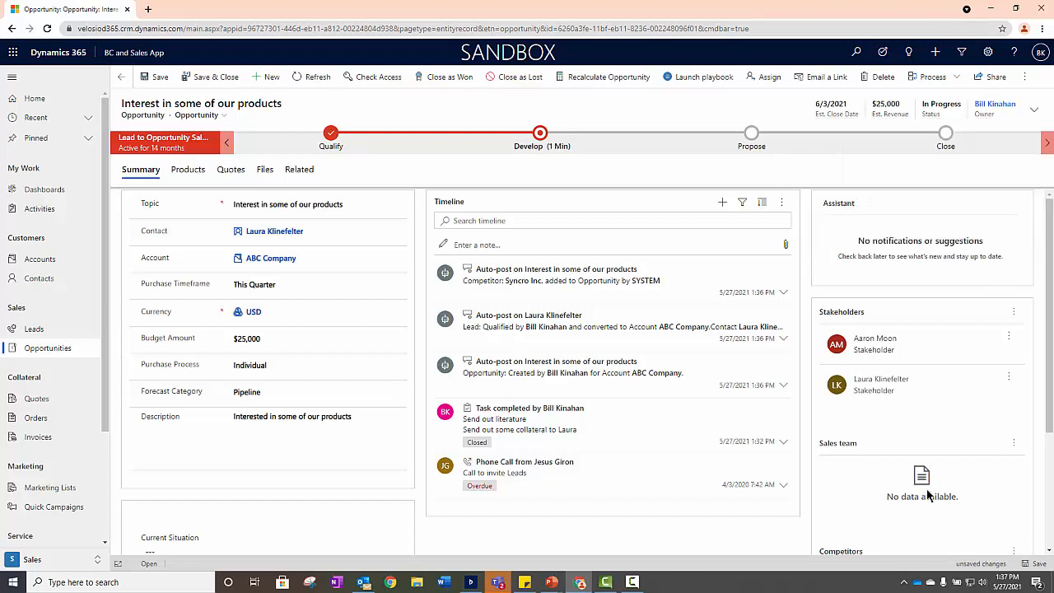
click(1038, 564)
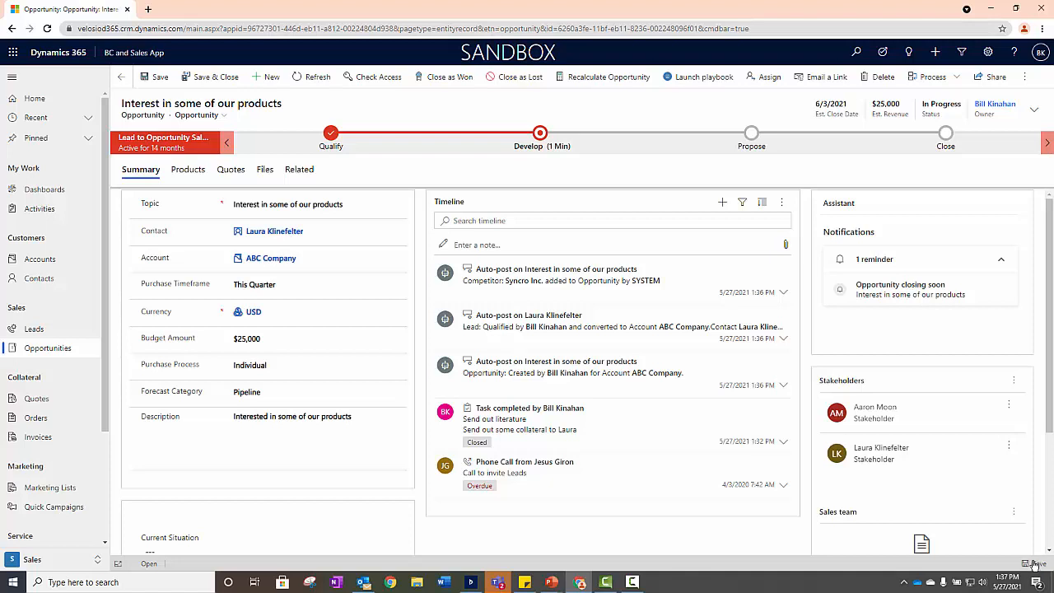
- Mark Identify Stakeholders and Identify Competitors as completed in the opportunity's Develop stage
click(540, 134)
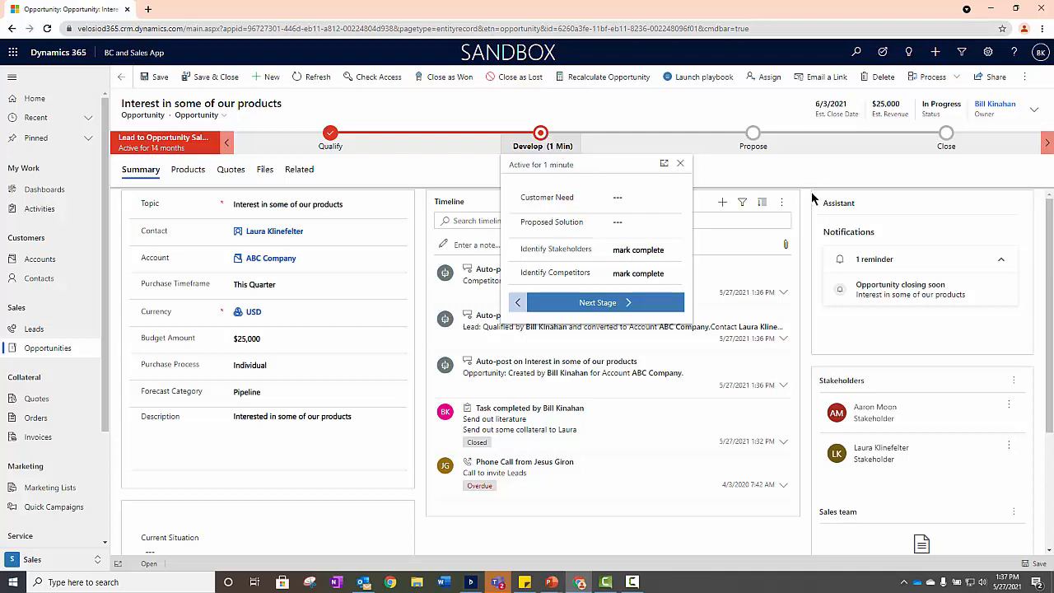
click(638, 251)
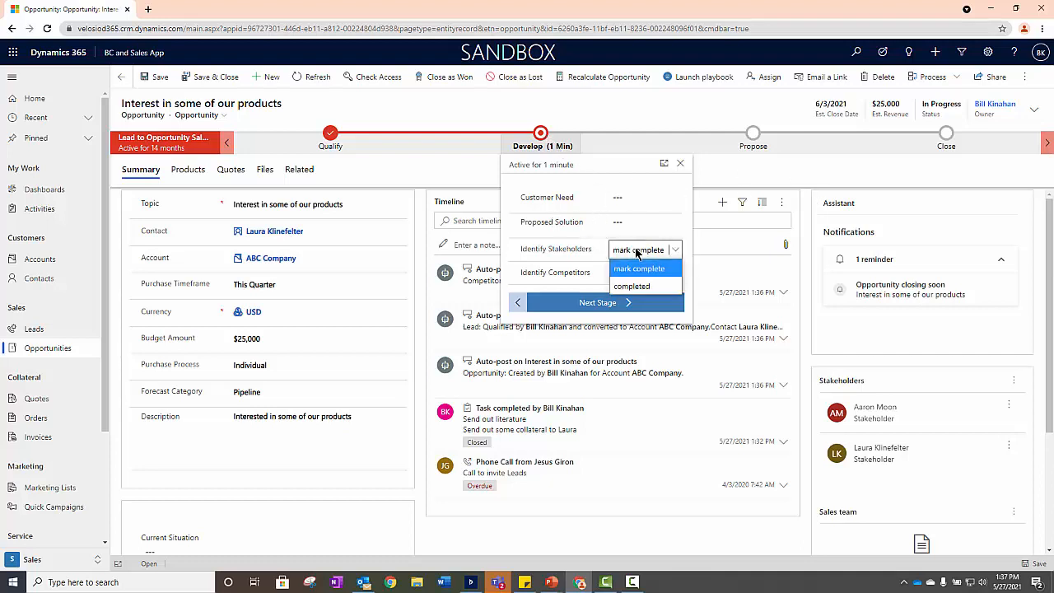
click(638, 285)
click(639, 274)
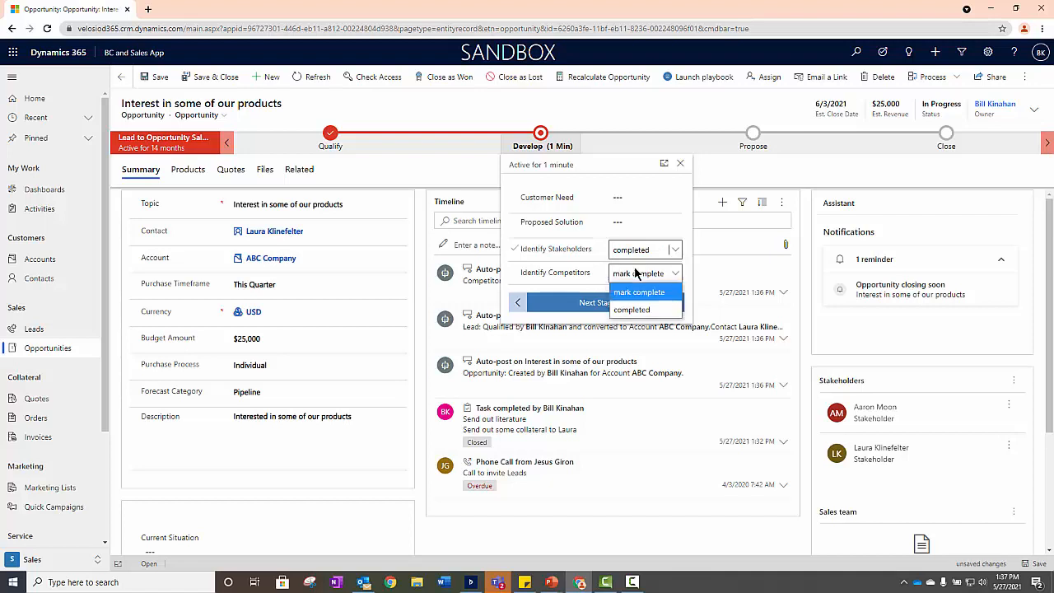
click(634, 311)
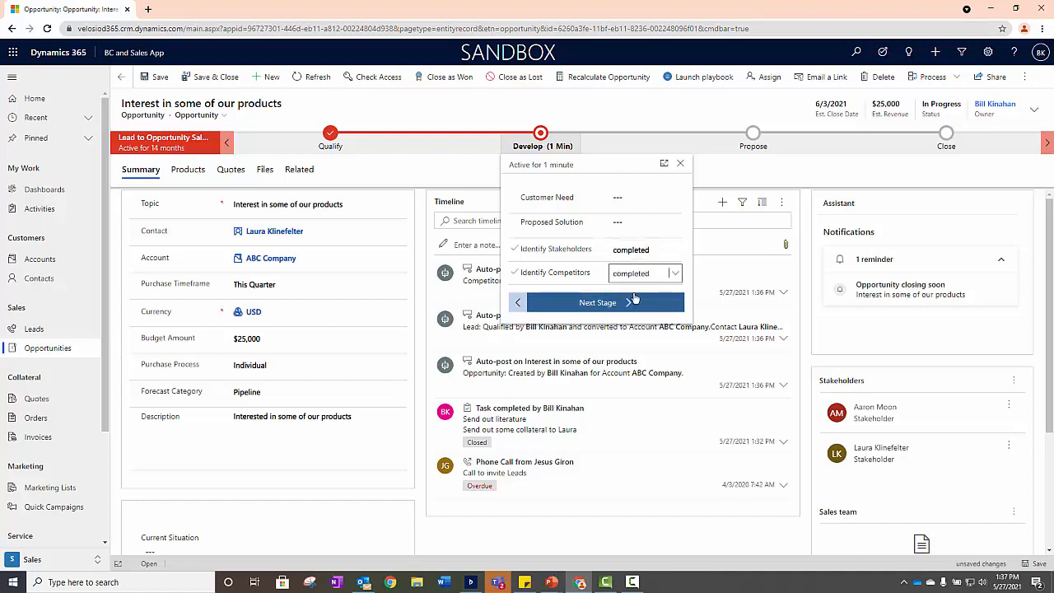
- Enter the proposed solution "Widgets" and the customer need "No real solution today.", and advance the opportunity to the Propose stage
click(633, 224)
text(Widgets)
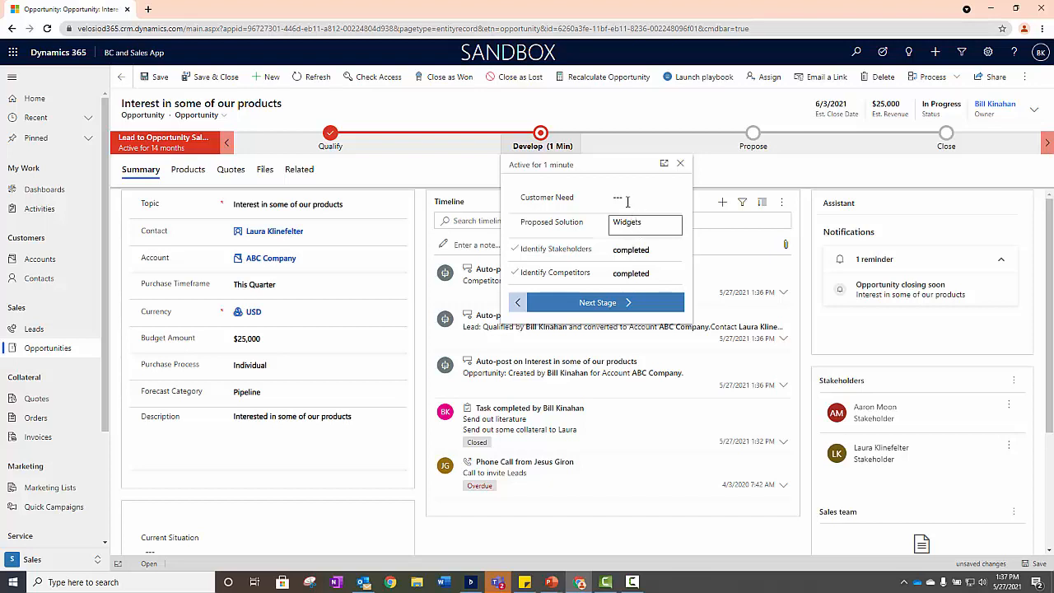
click(624, 198)
text(No real)
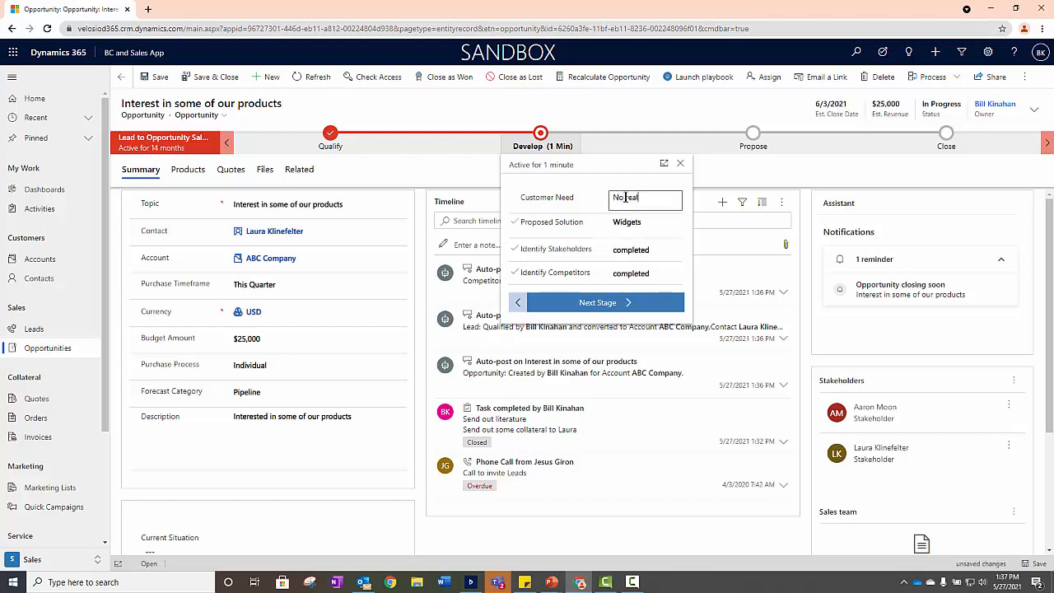
text( solution today.)
click(603, 303)
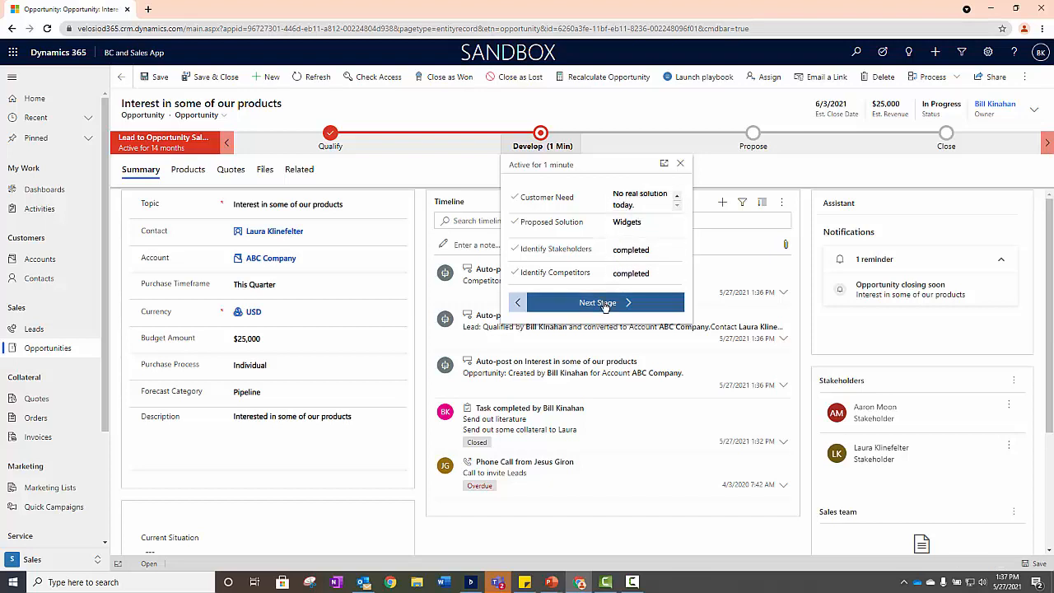
click(603, 302)
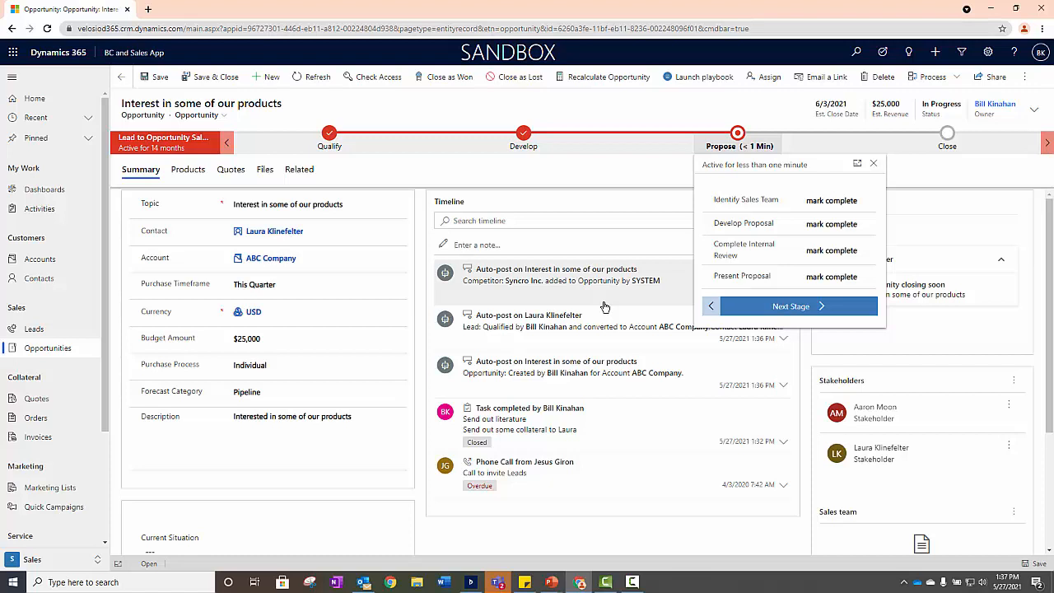
- Mark Identify Sales Team, Develop Proposal and Complete Internal Review as completed in the Propose stage
click(839, 203)
click(831, 237)
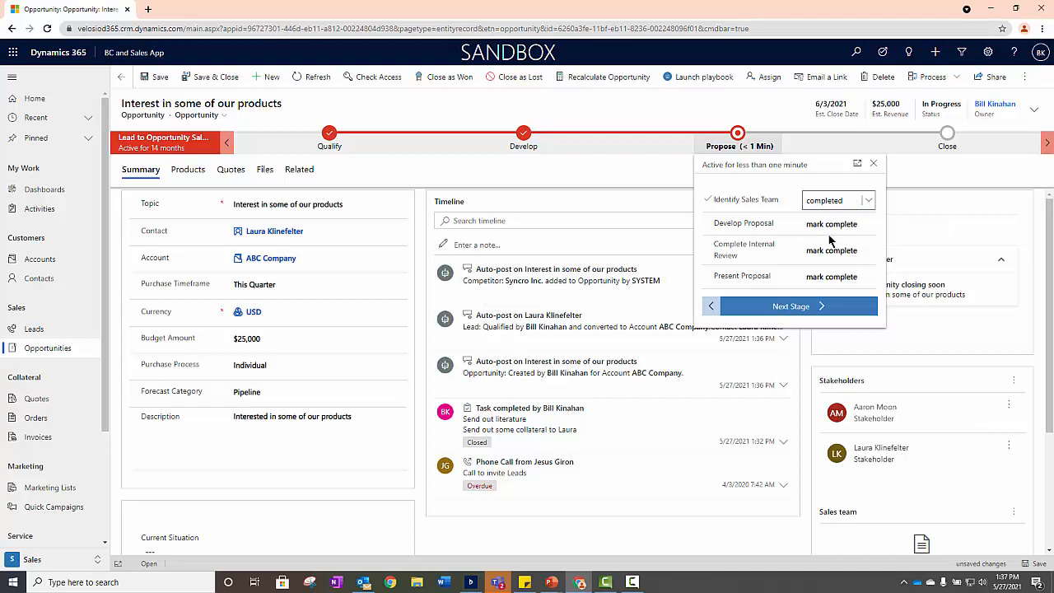
click(827, 230)
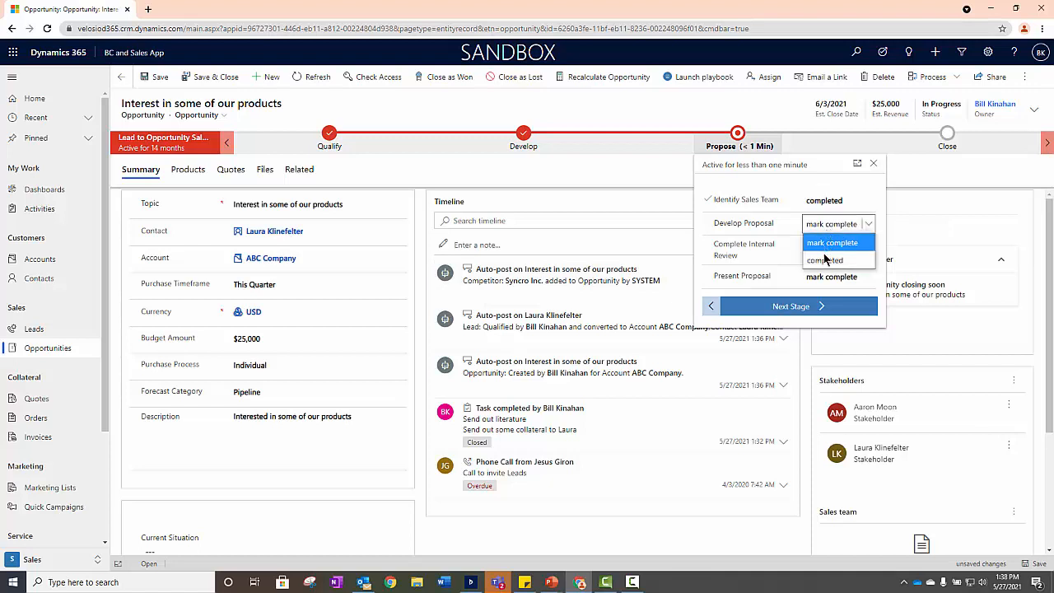
click(826, 260)
click(825, 261)
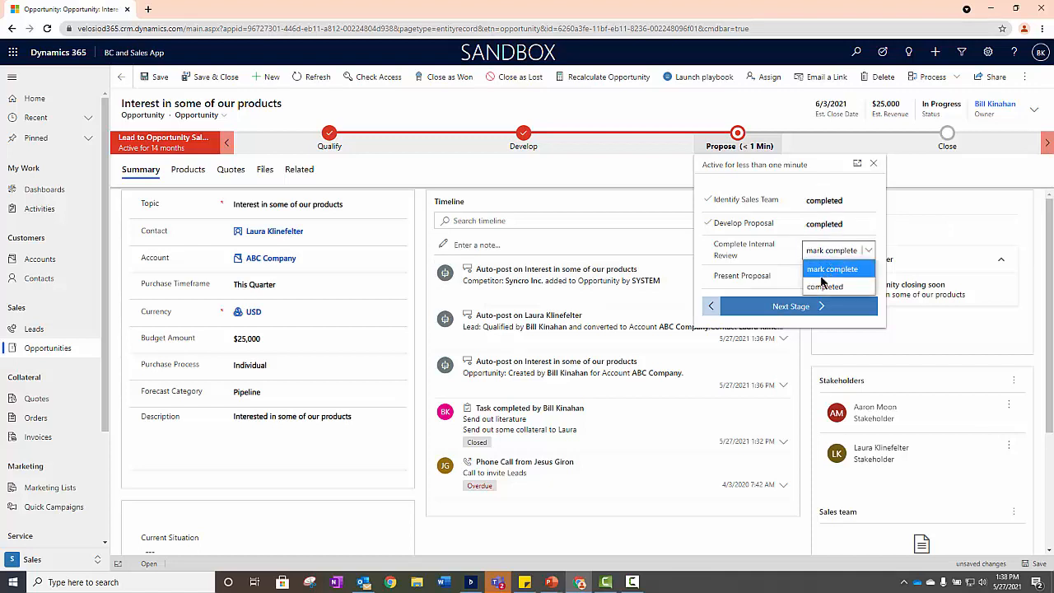
click(820, 287)
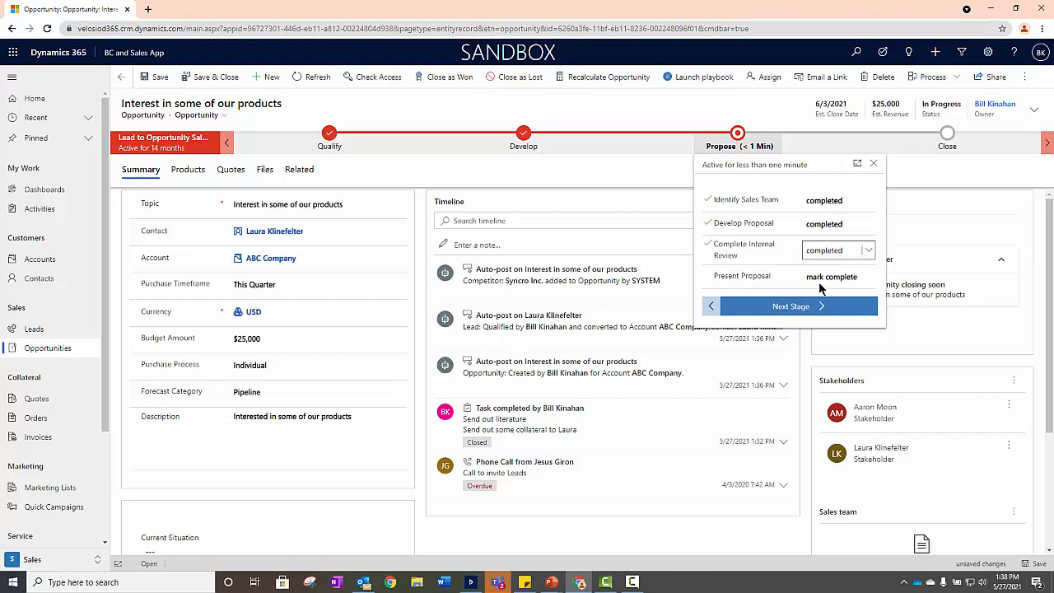
click(610, 181)
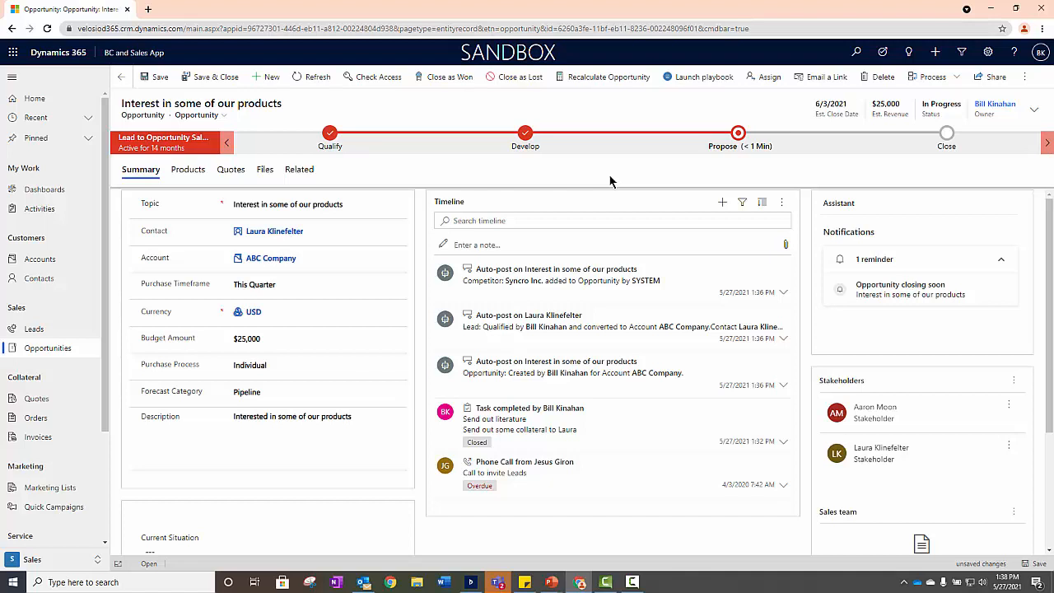
- Create a new quote from the opportunity, assign it the USA Price List, and save it
click(233, 173)
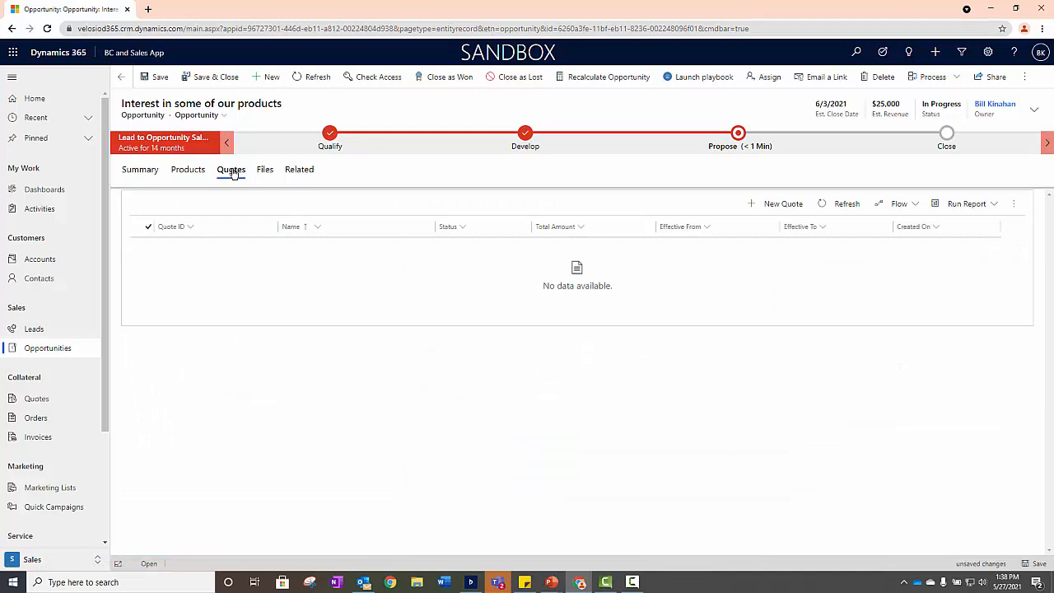
click(783, 204)
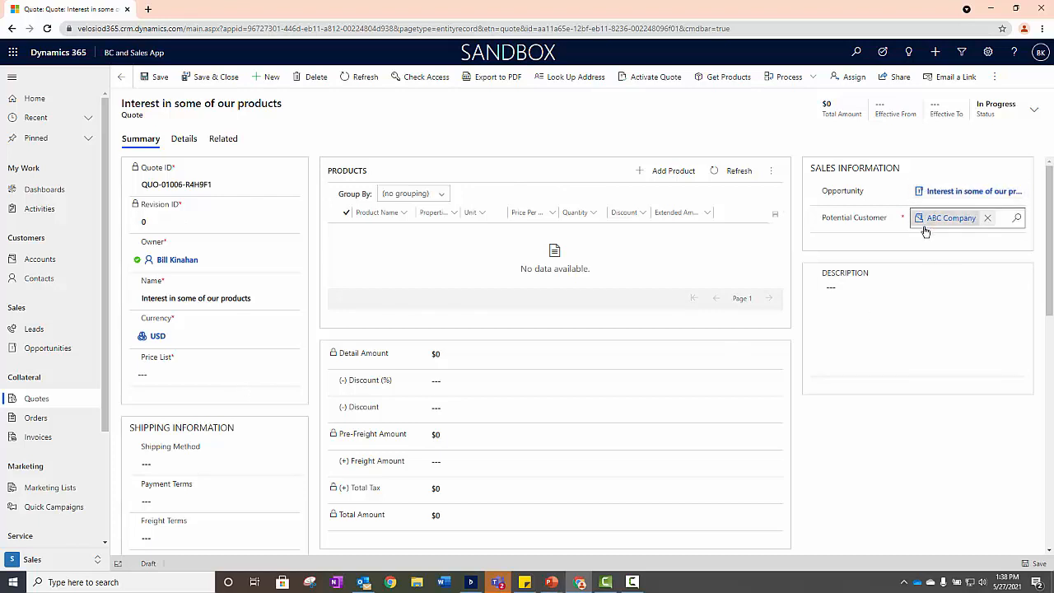
click(202, 374)
click(196, 409)
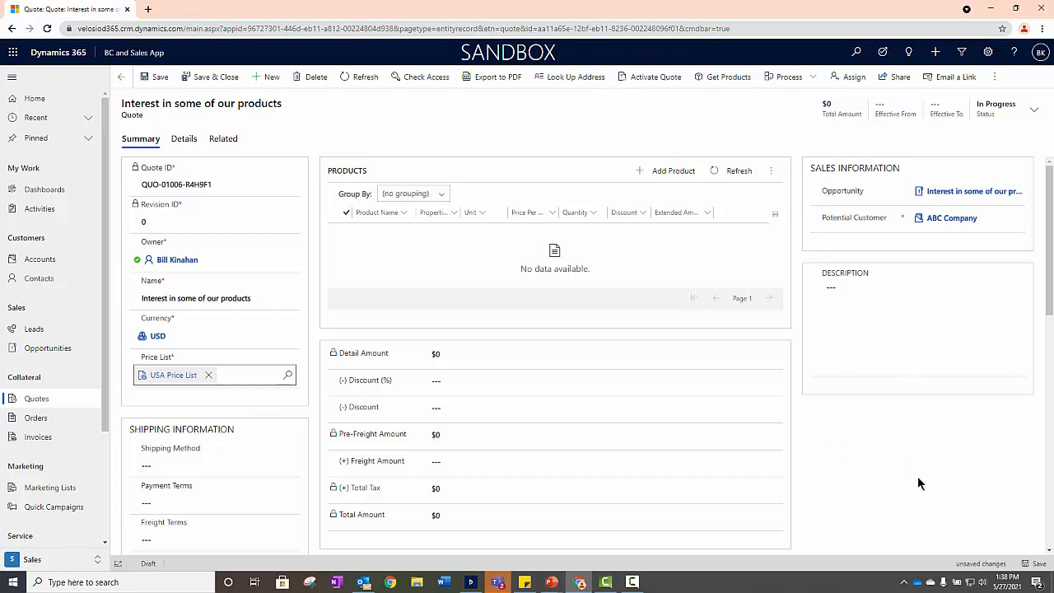
click(1034, 565)
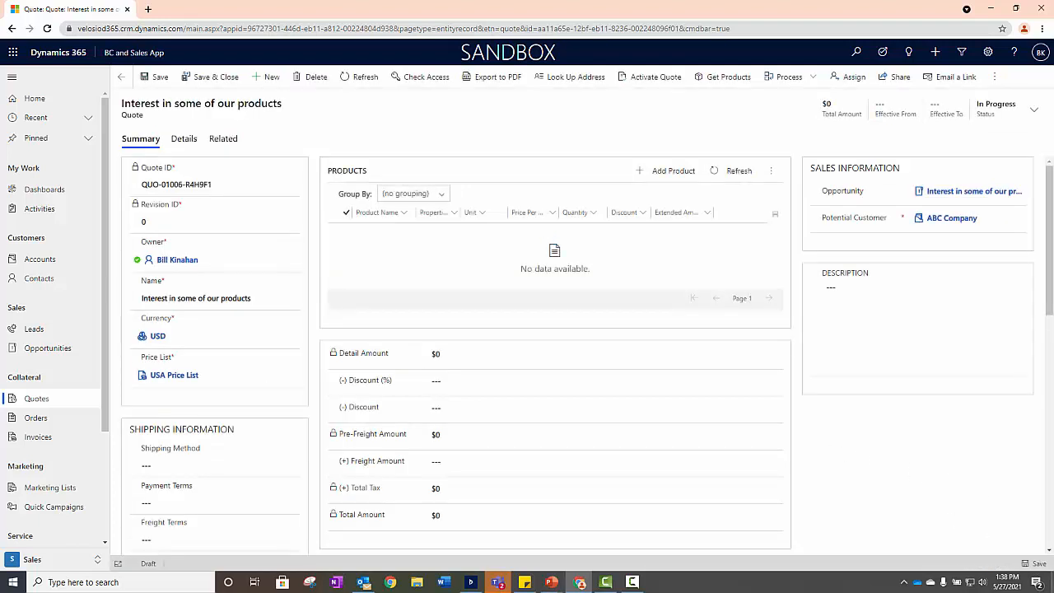
- Make the quote effective from 5/27/2021 to 6/3/2021 and save it
click(1031, 111)
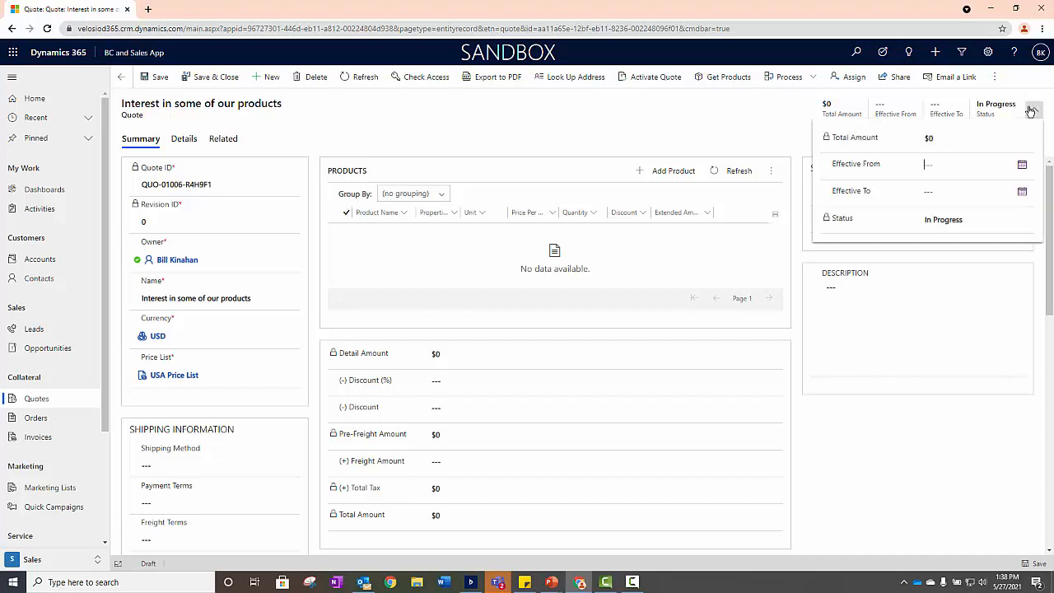
click(1021, 164)
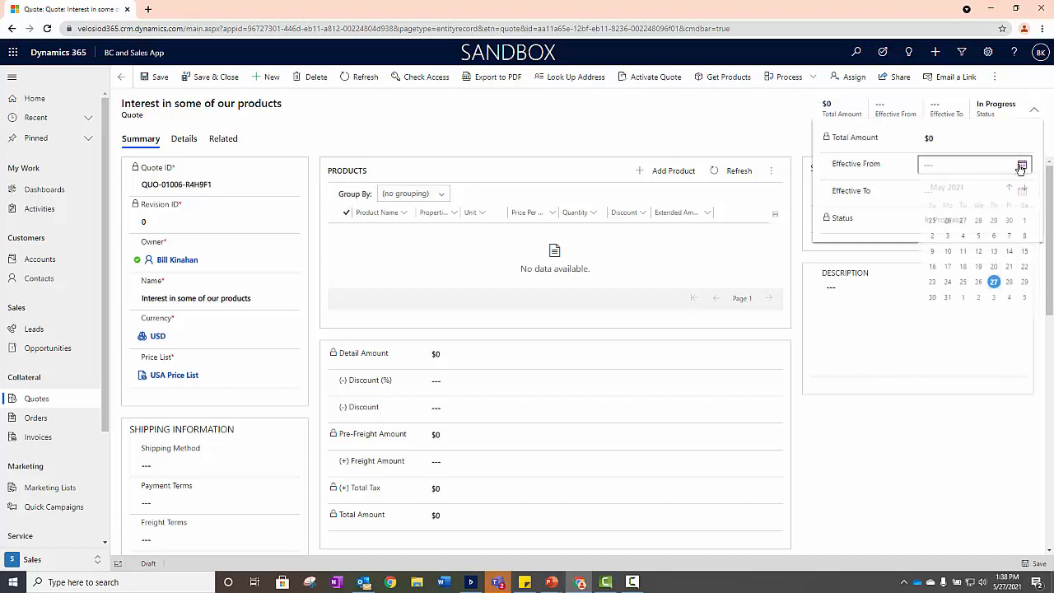
click(994, 284)
click(1021, 191)
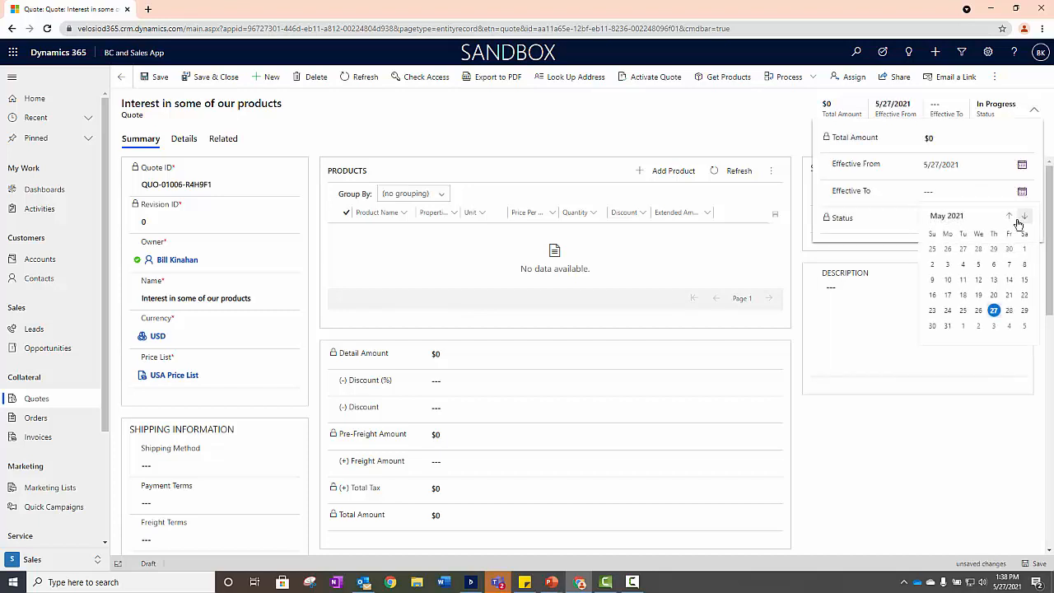
click(995, 328)
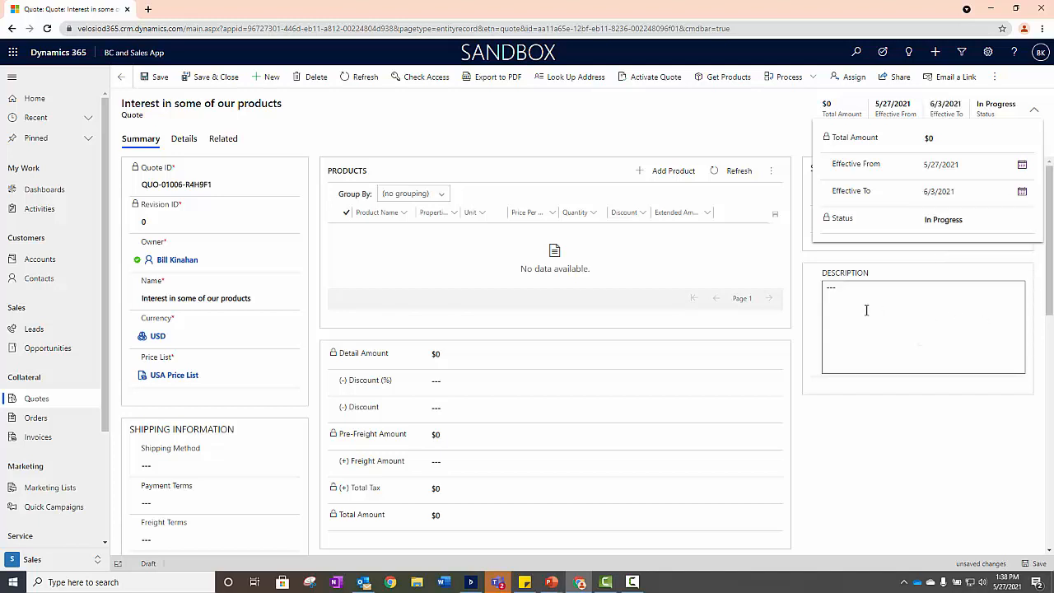
click(793, 299)
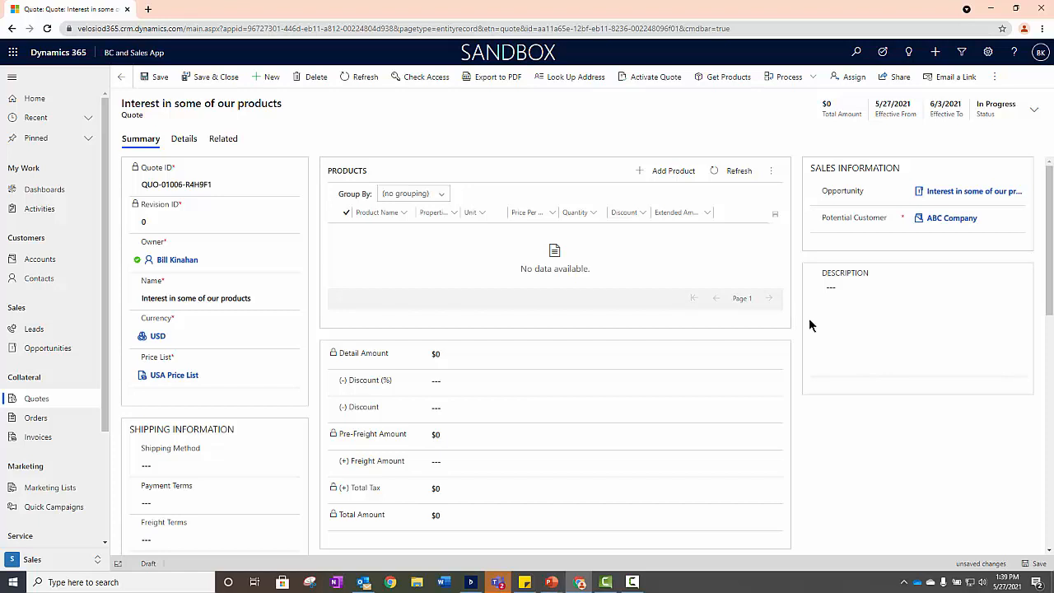
click(156, 78)
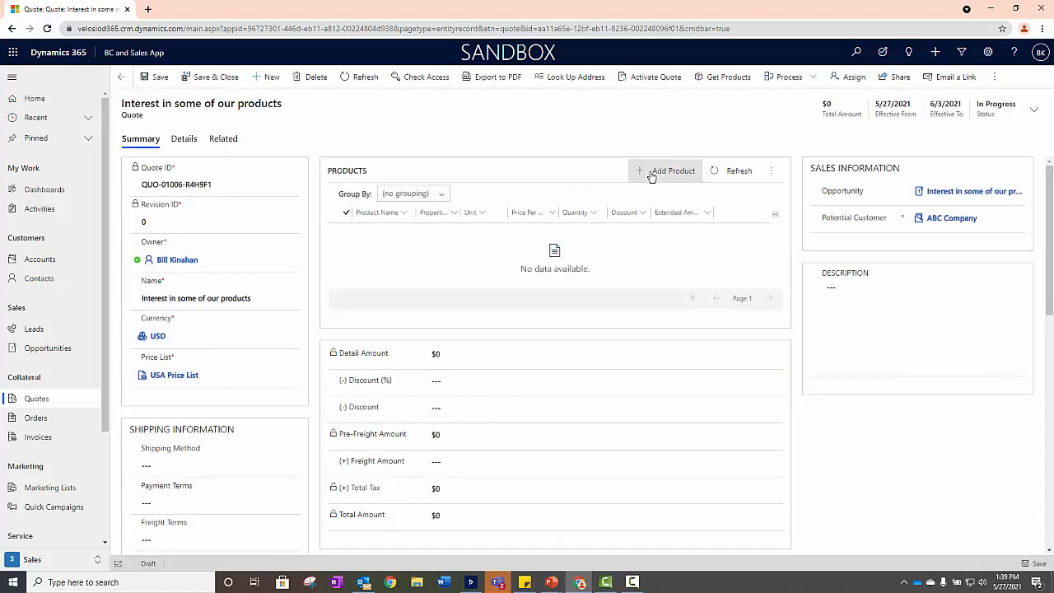
- Add the existing product Advanced Widget to the quote with a quantity of 5 and save the line
click(651, 174)
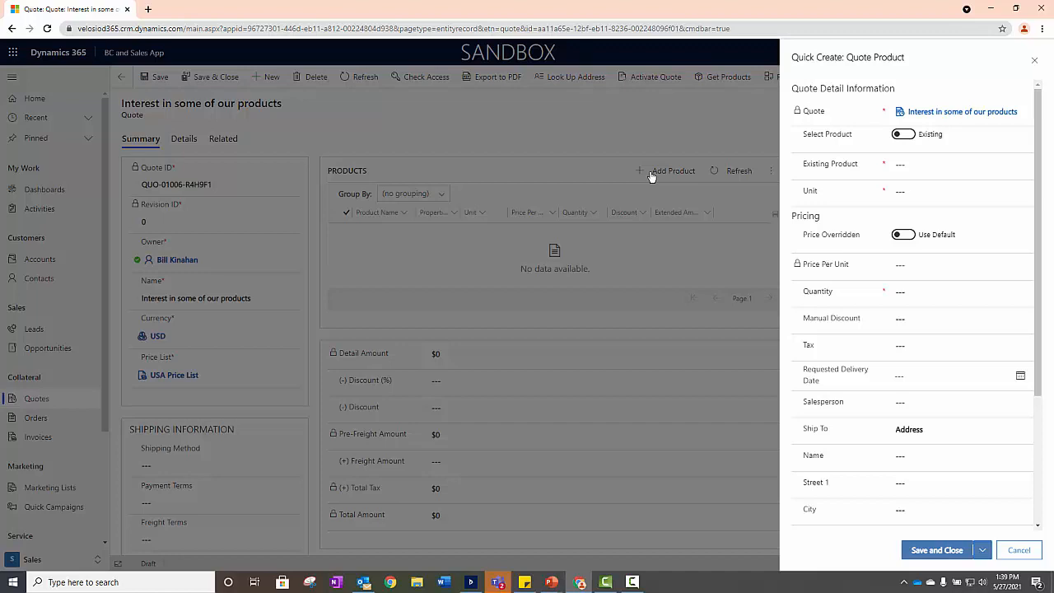
click(920, 164)
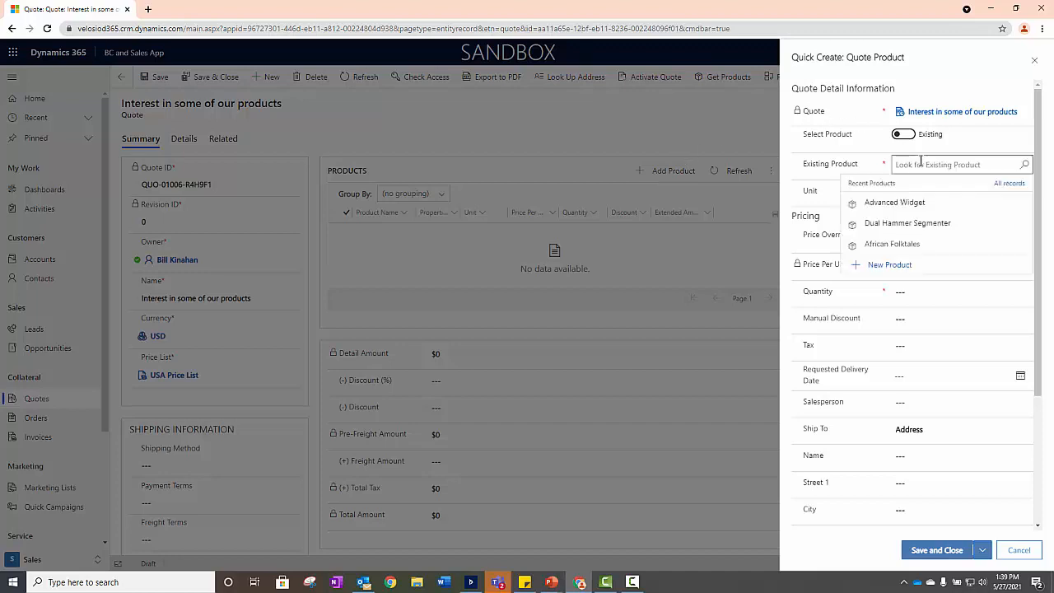
click(938, 203)
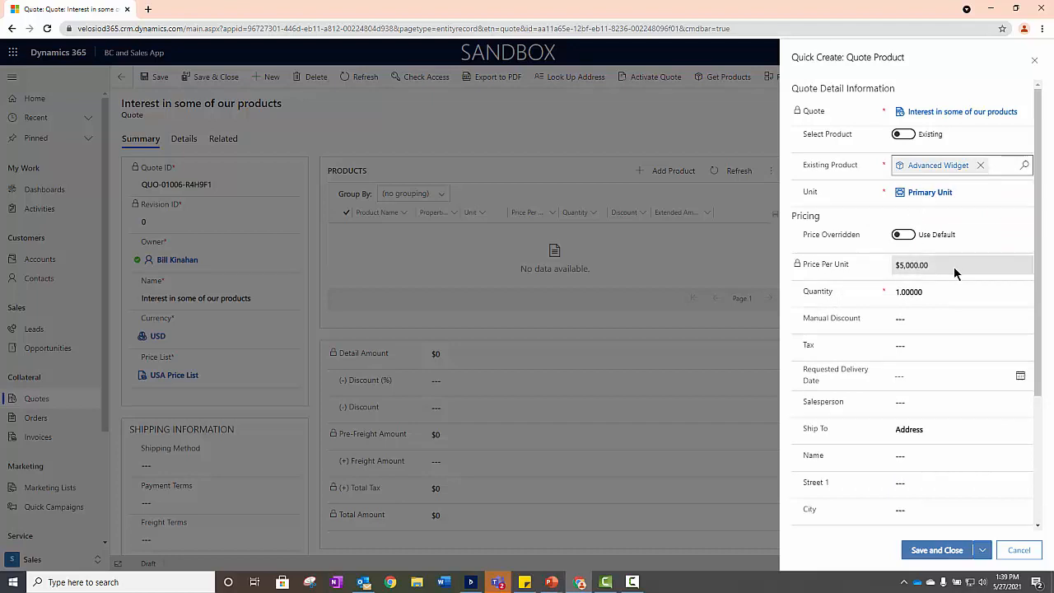
click(934, 290)
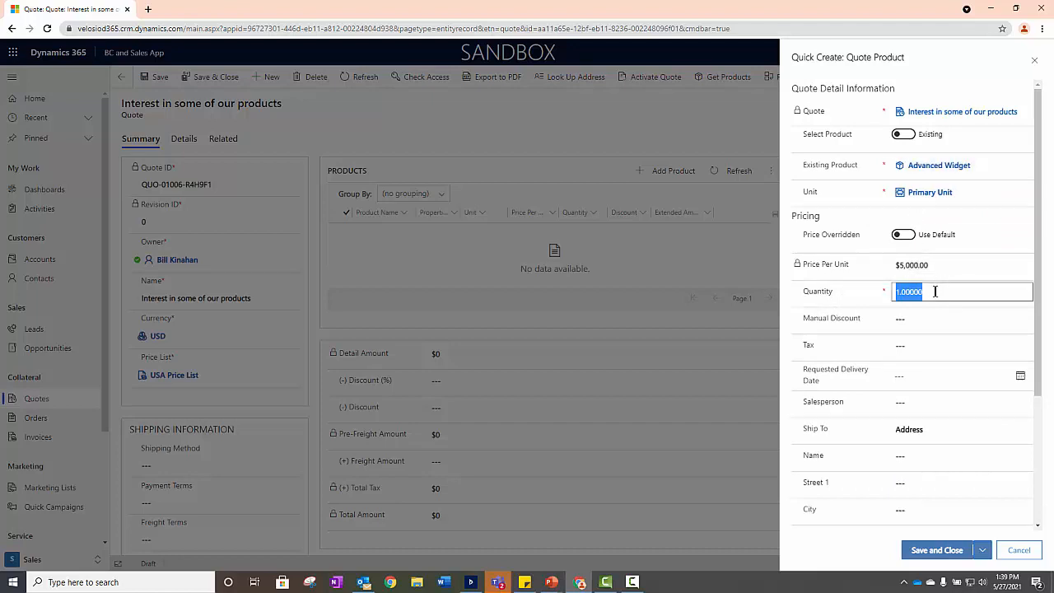
text(5)
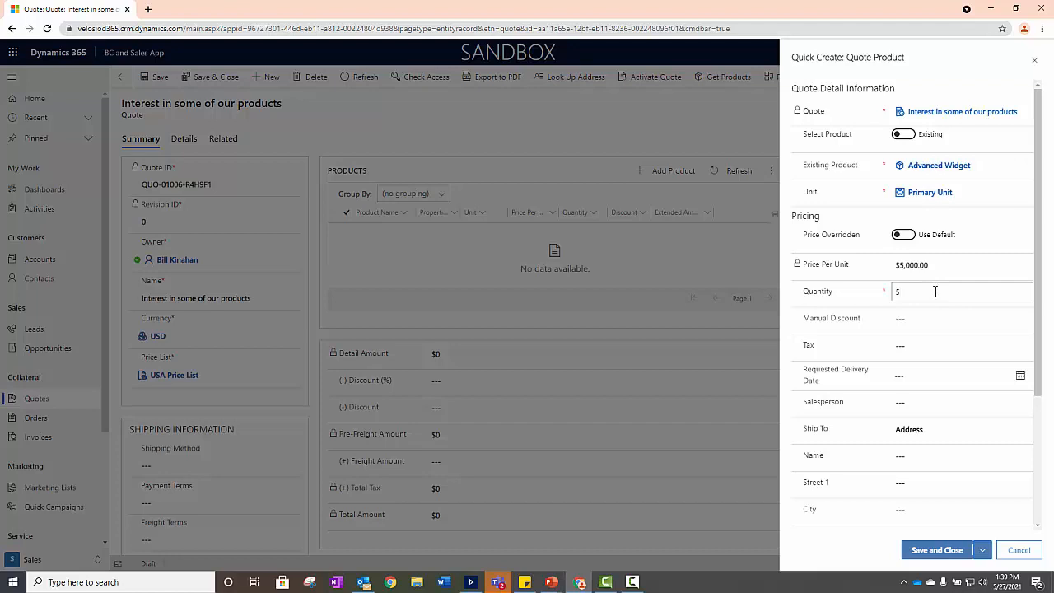
click(793, 310)
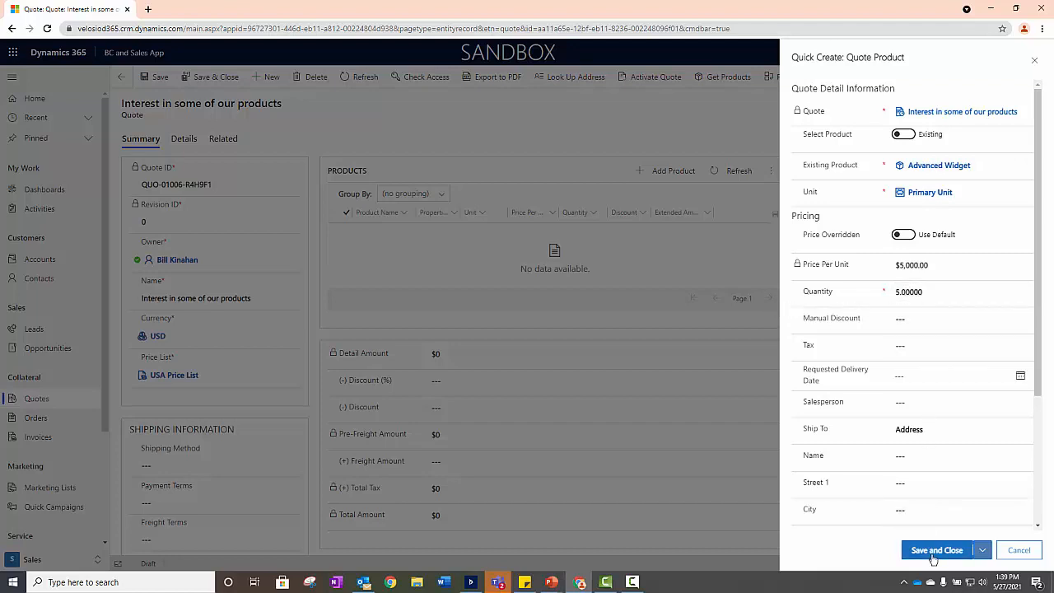
click(934, 550)
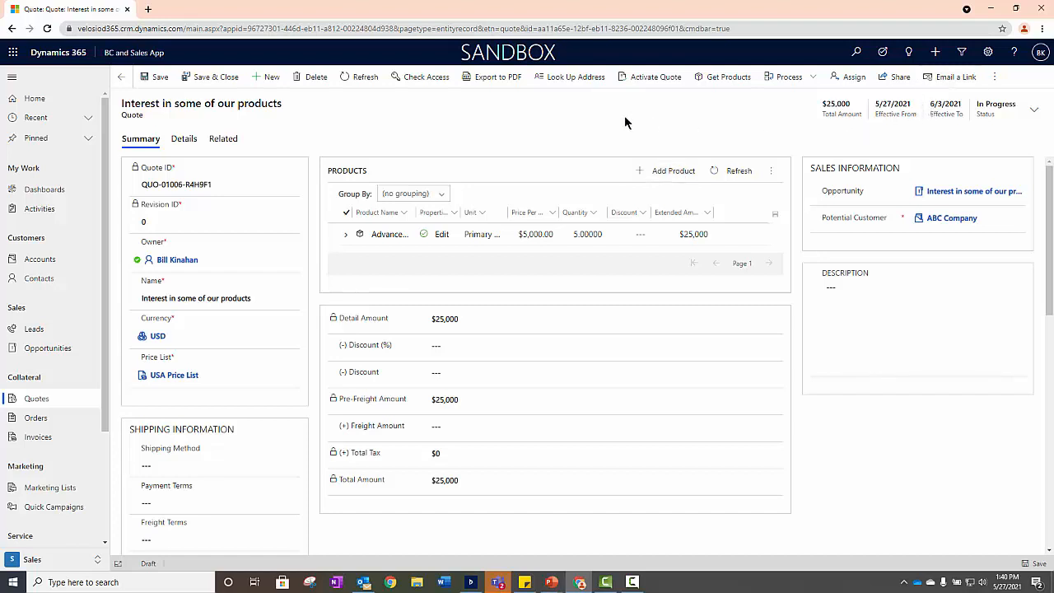
- Activate the quote and start a revision of it
click(650, 79)
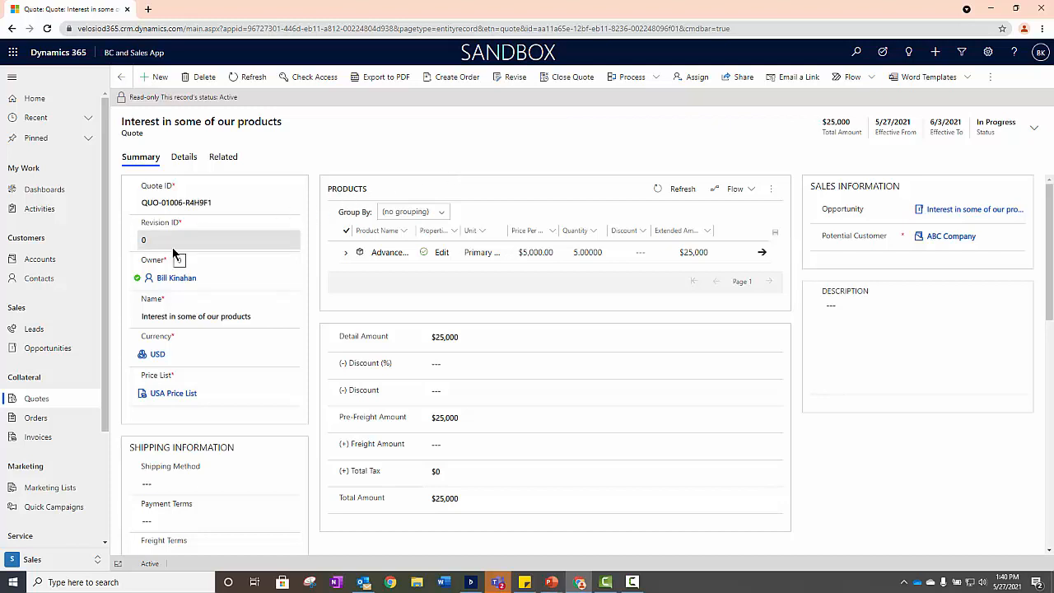
click(511, 82)
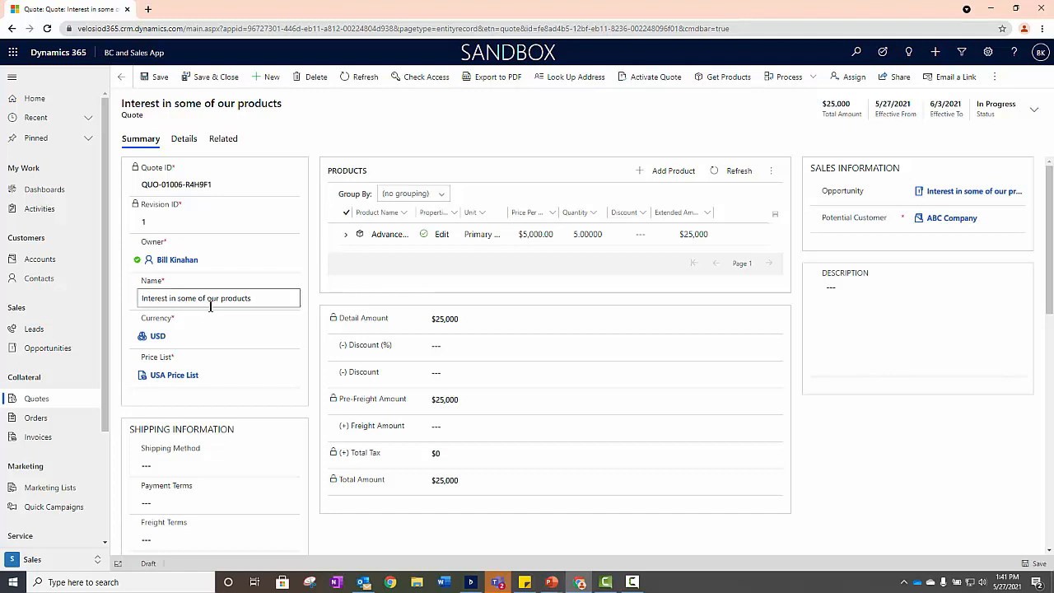
- Set the revised quote's percentage discount to 10 and save it
click(461, 348)
text(10)
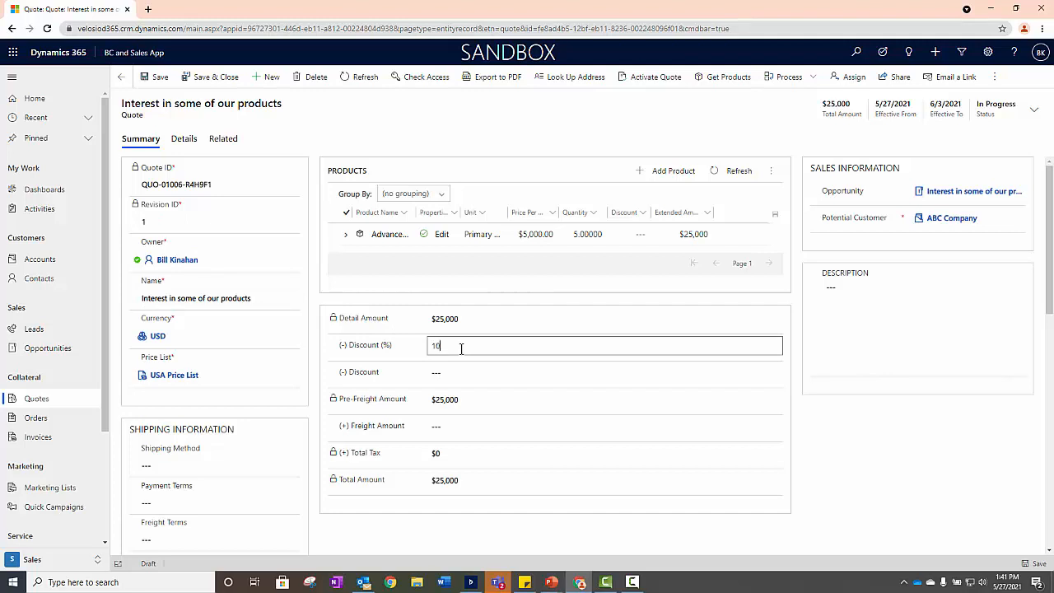
click(149, 77)
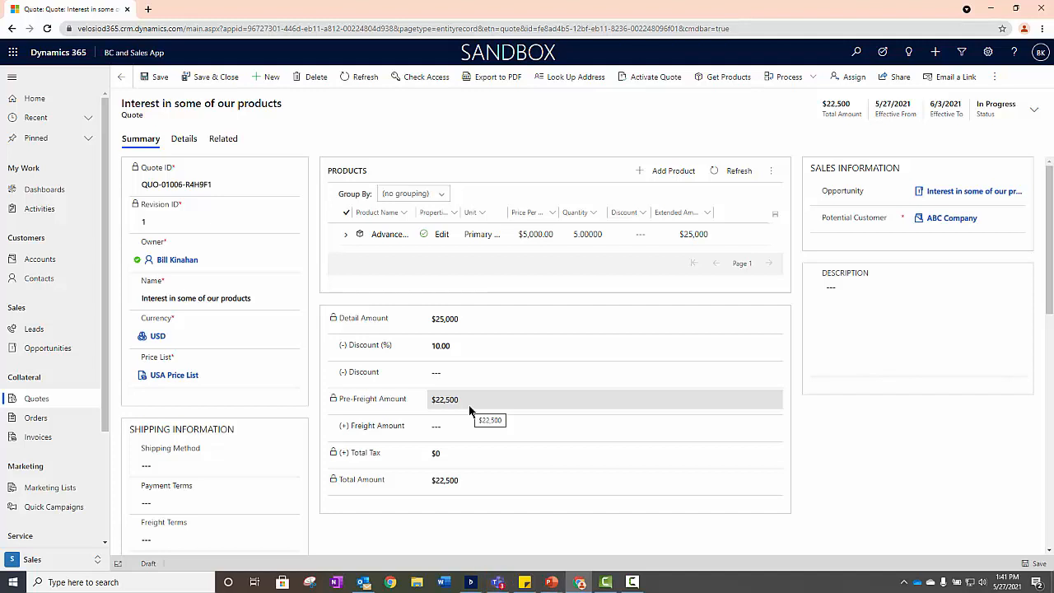
- Activate the revised quote and create an order from it with status Won, date won 5/27/2021, and the opportunity closed
click(648, 80)
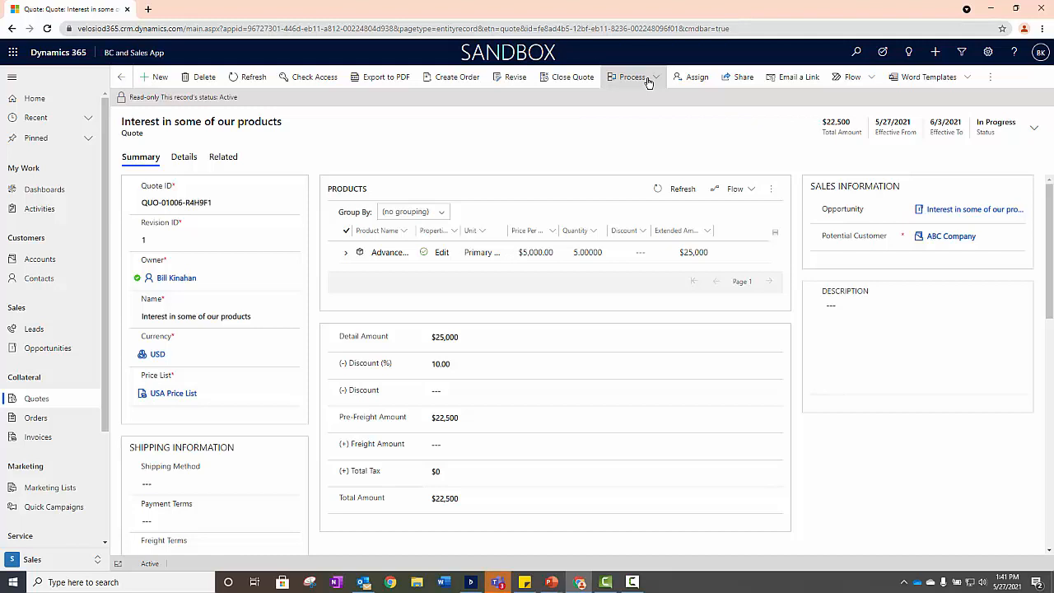
click(457, 78)
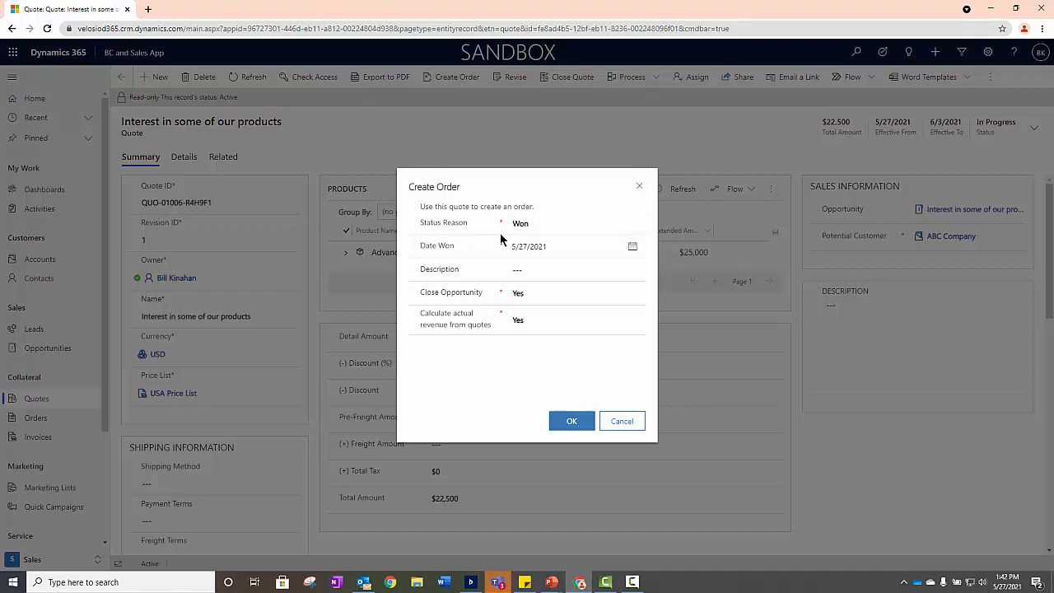
click(551, 249)
click(570, 421)
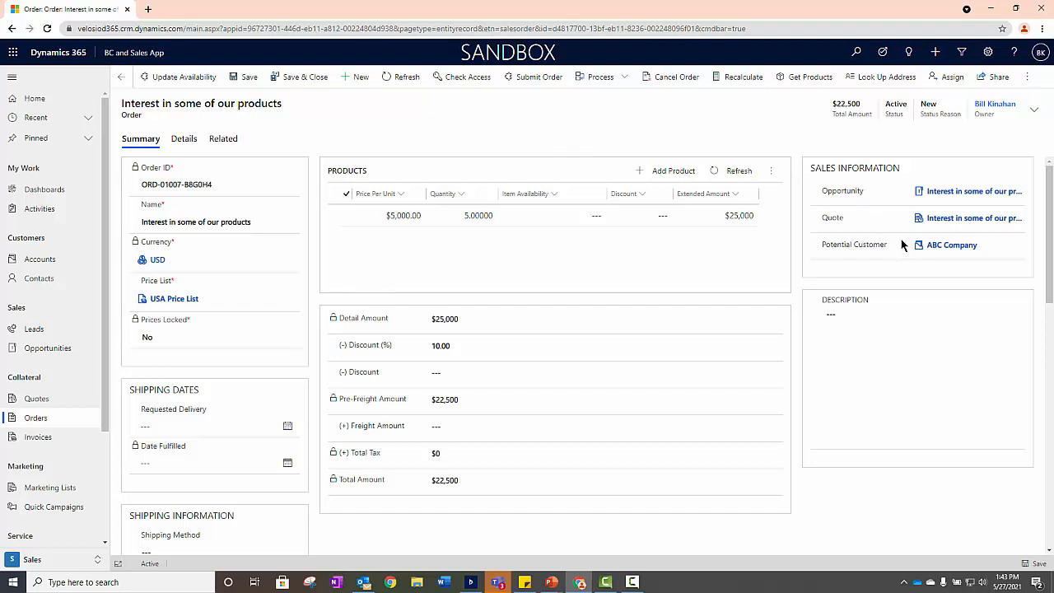
- Open the ABC Company account from the order and review its summary, timeline and the available related record types
click(951, 245)
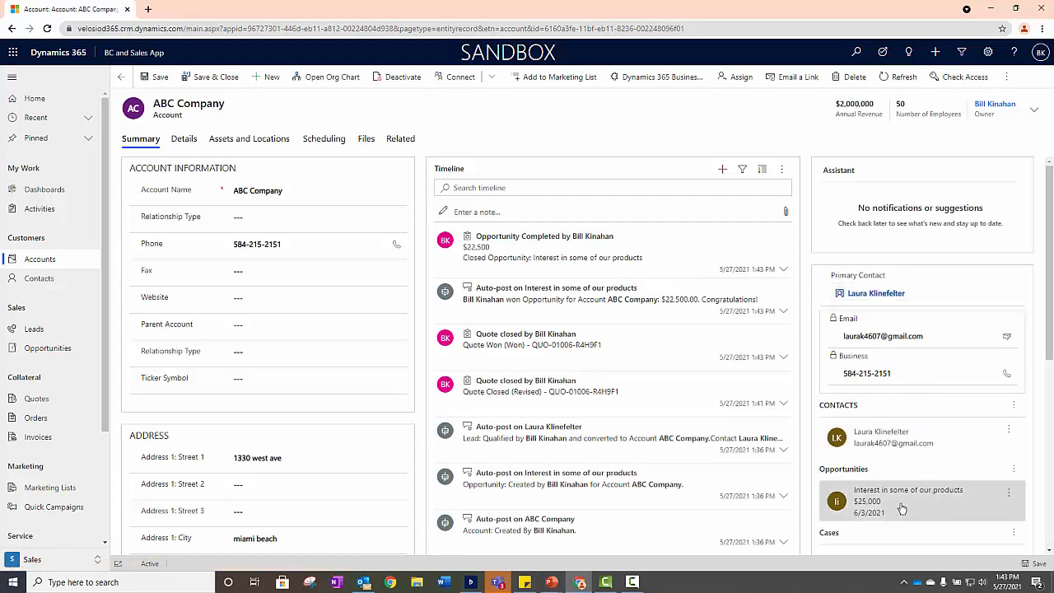
scroll(902, 508, down, 2)
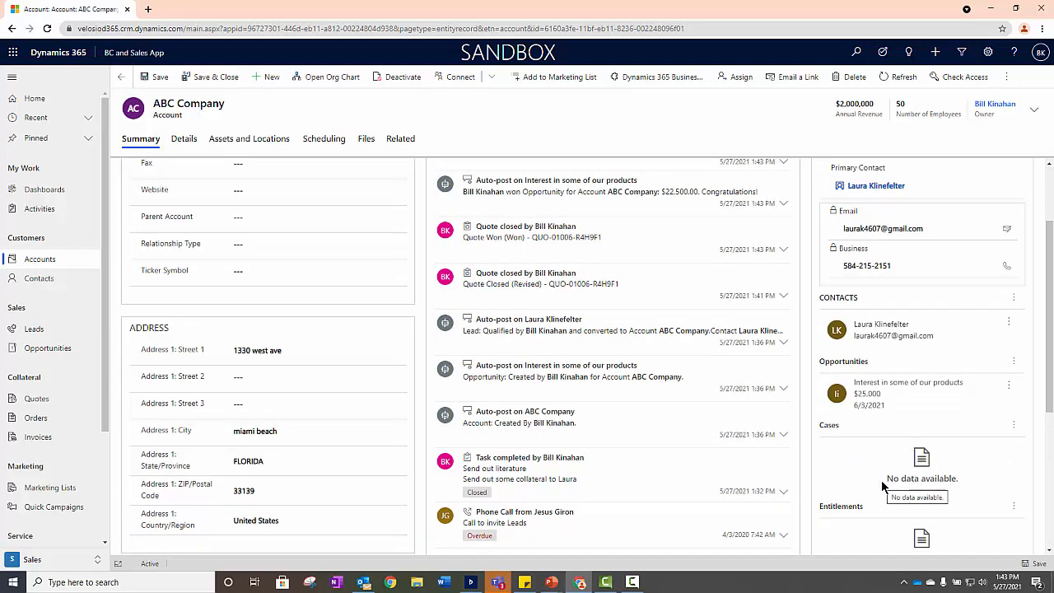
scroll(881, 486, up, 2)
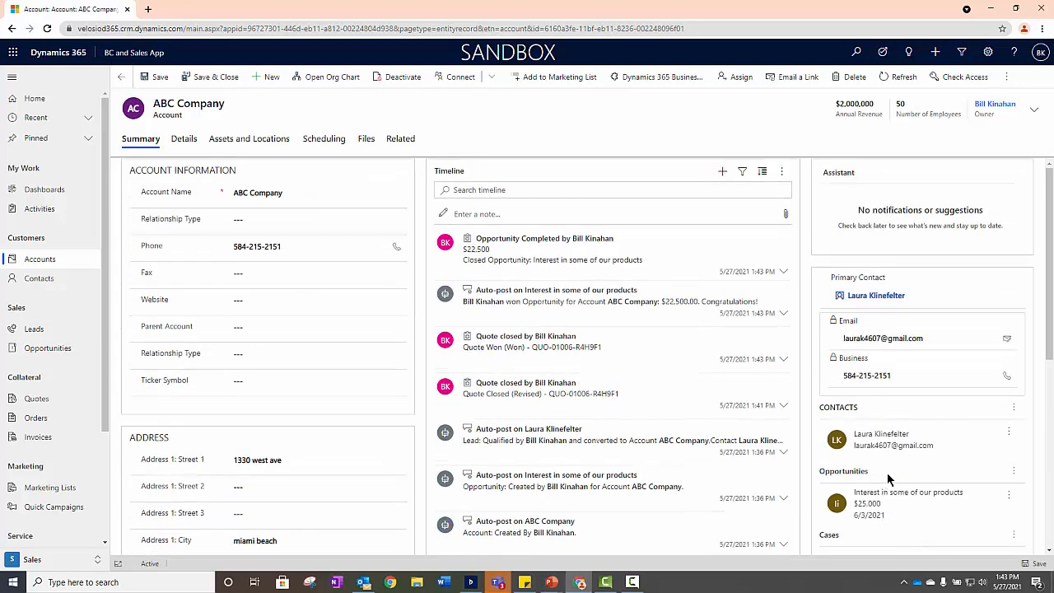
click(403, 140)
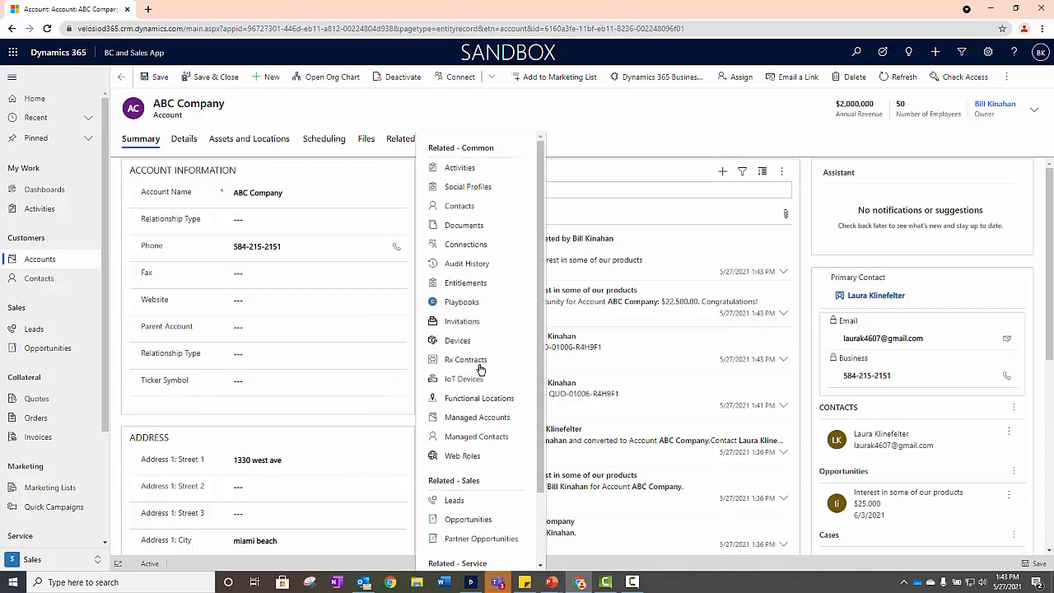
scroll(481, 368, down, 2)
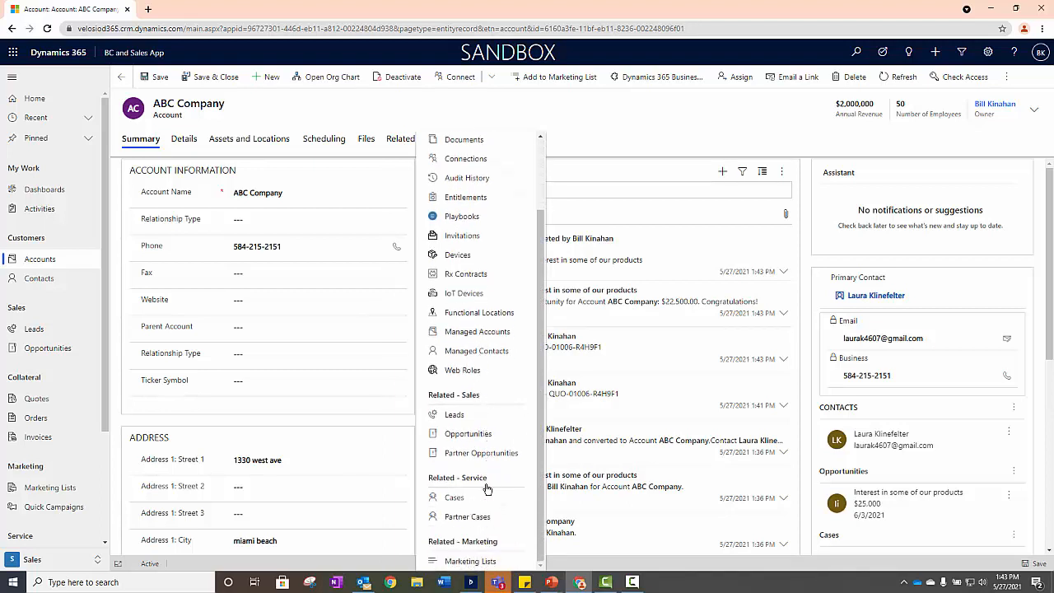
click(399, 177)
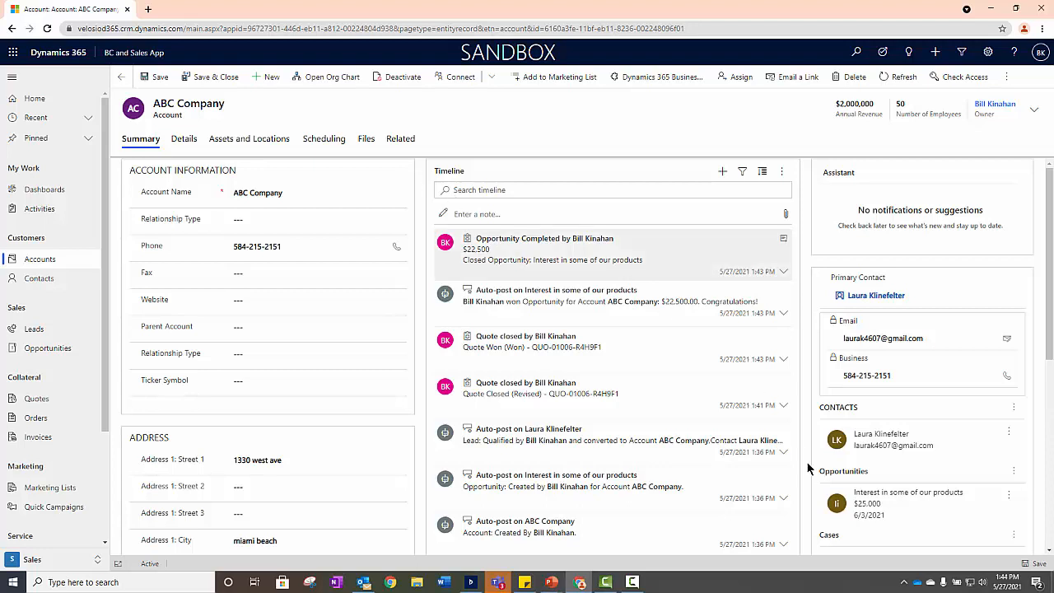
- Open the account's "Interest in some of our products" opportunity and view its quotes
click(868, 500)
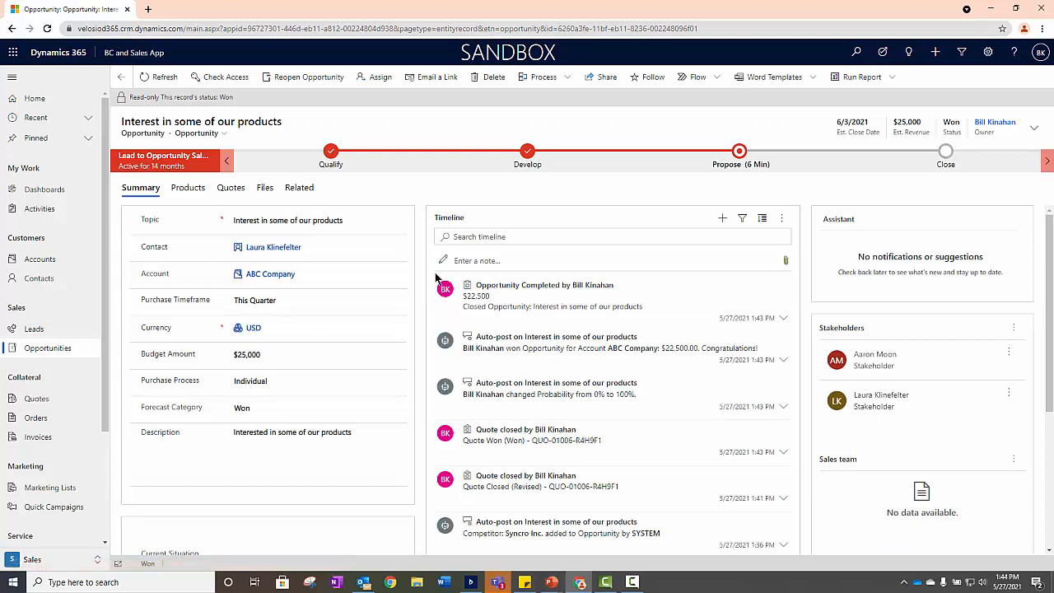
click(238, 188)
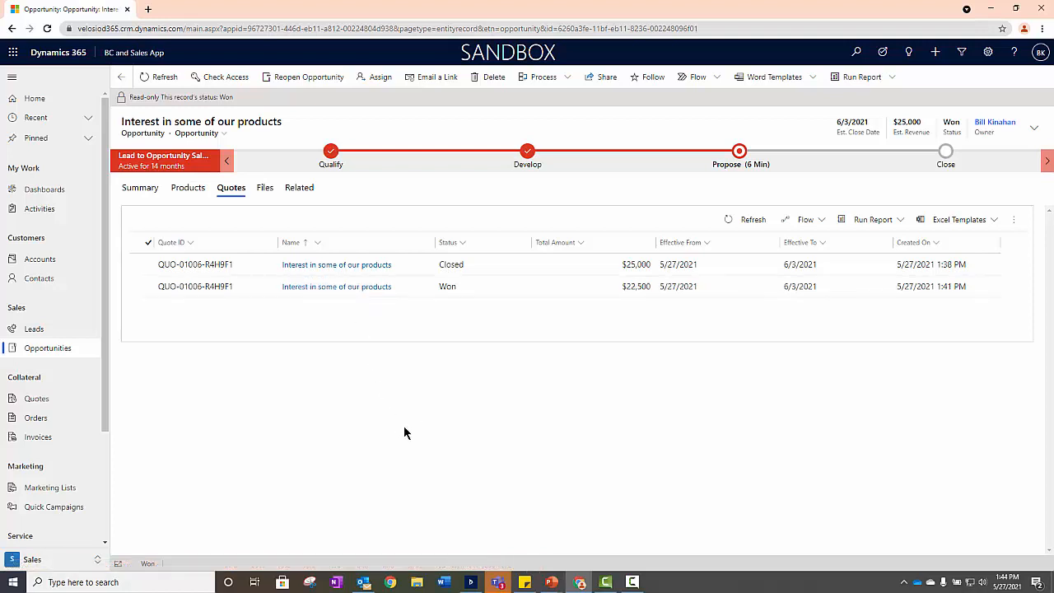
- Switch to the Dynamics 365 mobile app, look through the Sales Overview Dashboard charts and timeline, and open the accounts list
click(470, 582)
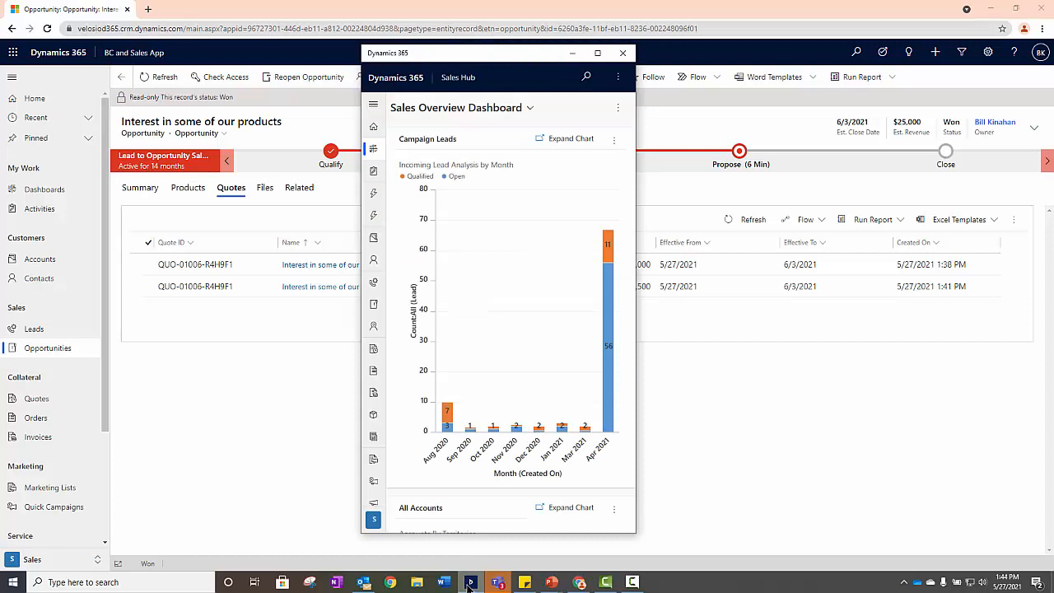
scroll(515, 365, down, 5)
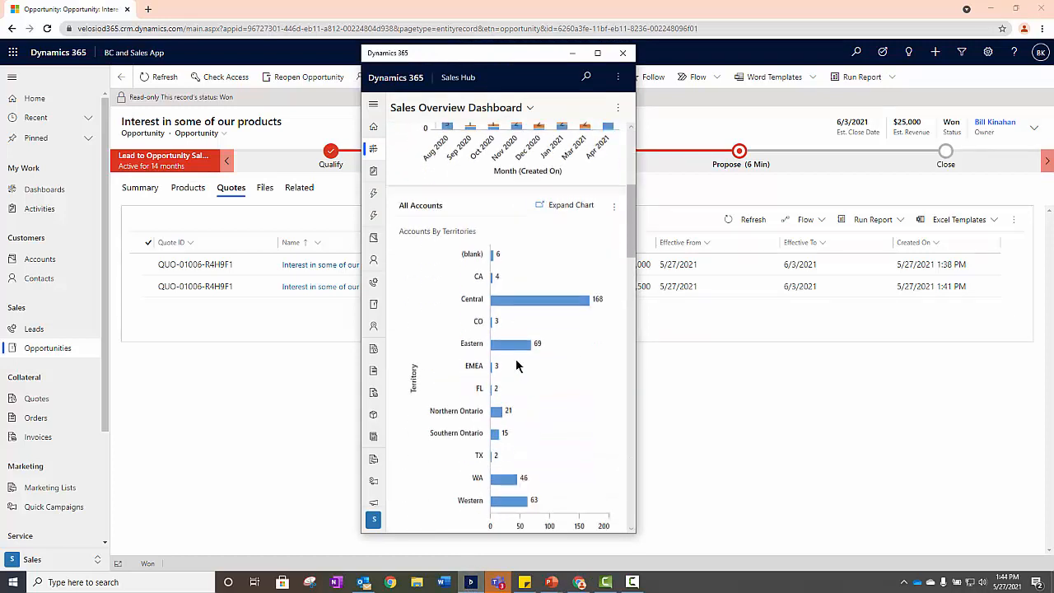
scroll(517, 366, down, 5)
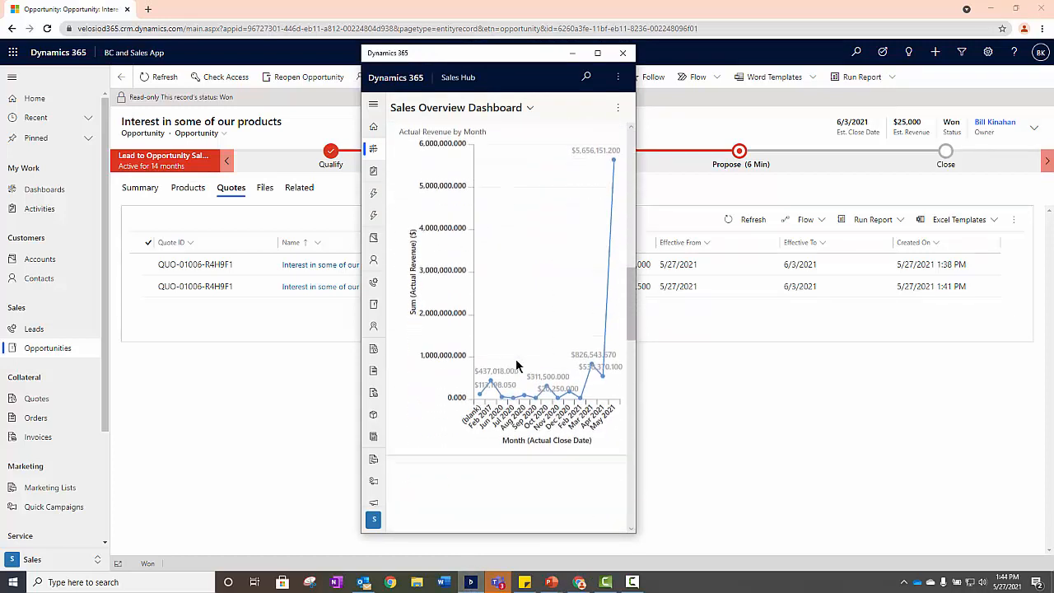
scroll(517, 366, down, 6)
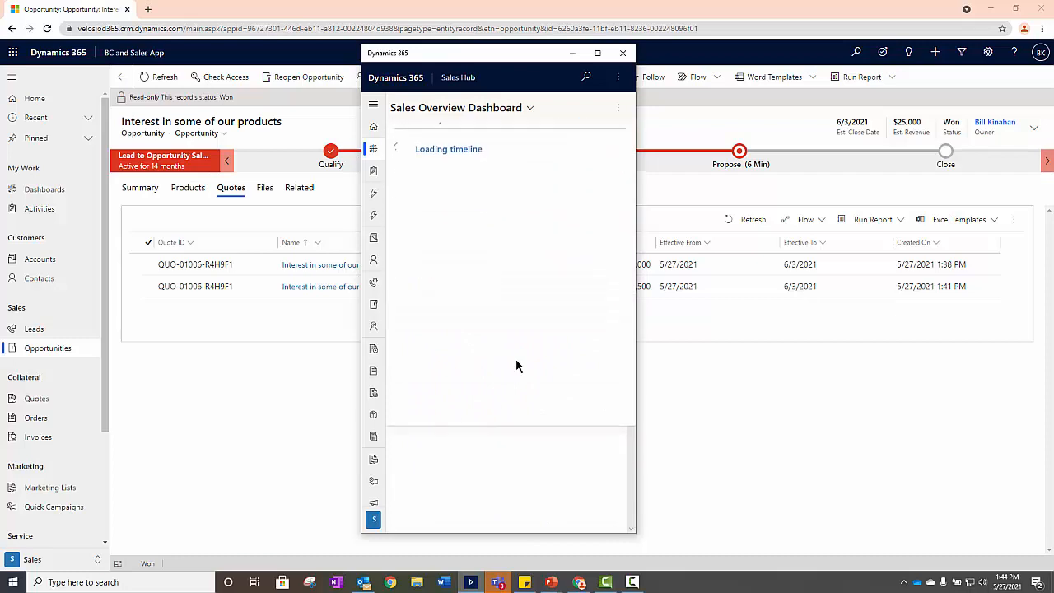
scroll(515, 365, down, 1)
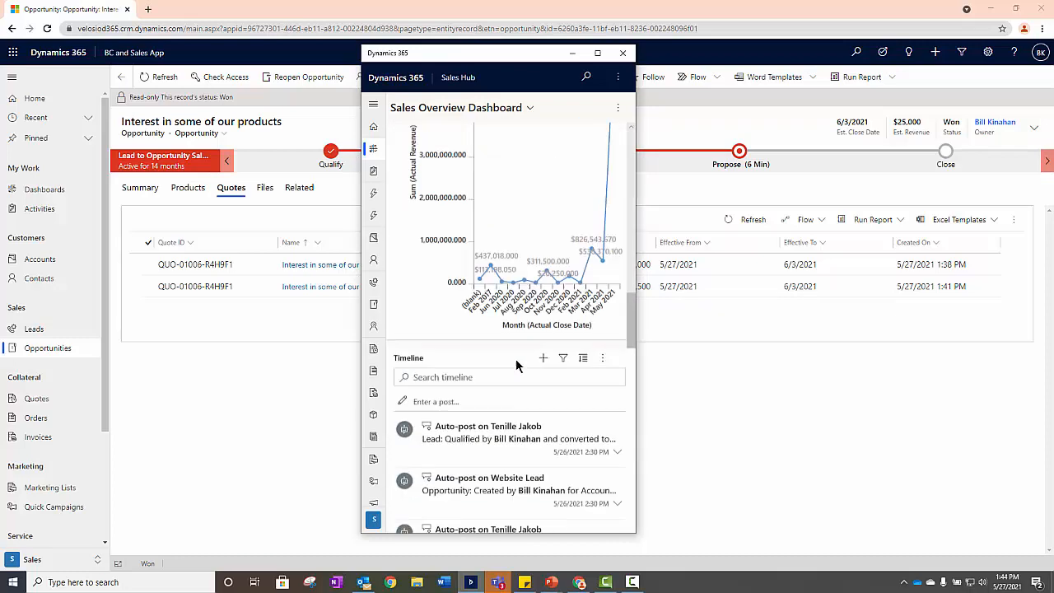
scroll(516, 366, up, 8)
scroll(516, 366, up, 3)
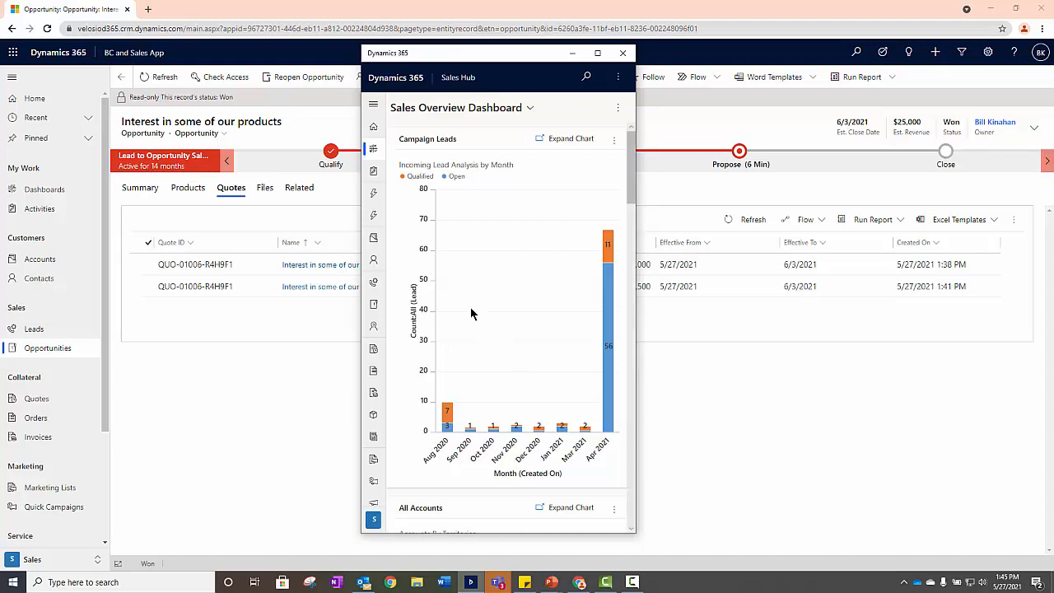
click(375, 241)
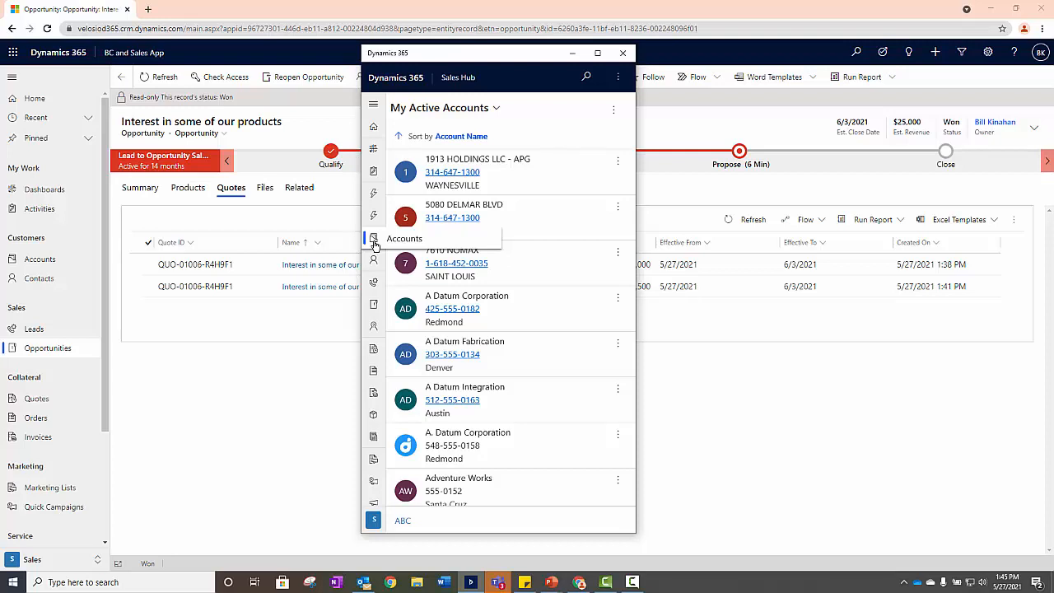
- Switch to Outlook, widen the Dynamics 365 pane, and review the email's tracked opportunity, contact, account and related cases
click(363, 582)
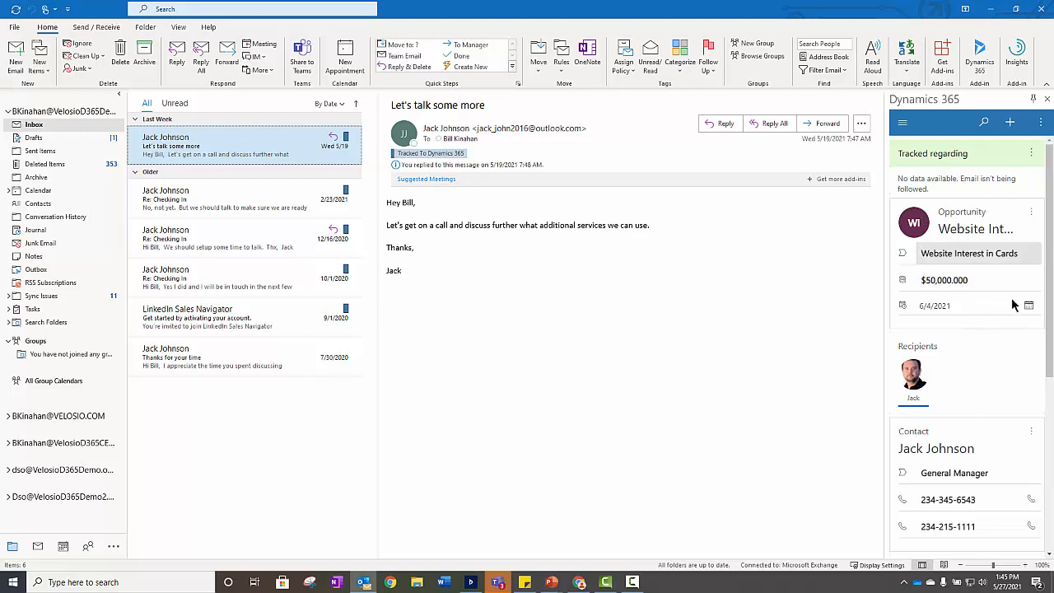
click(1049, 219)
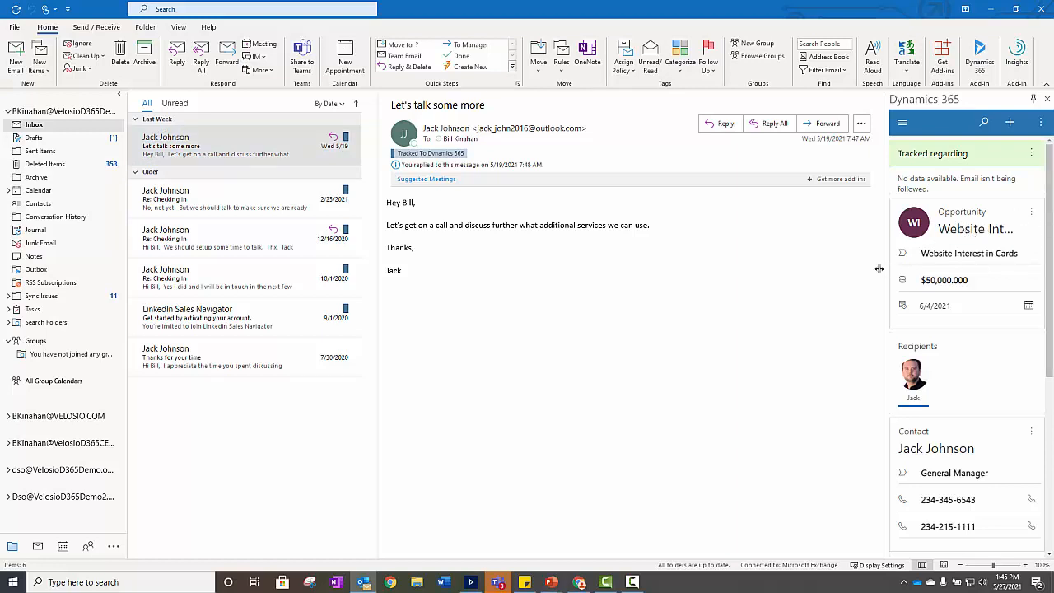
drag(880, 268, 815, 268)
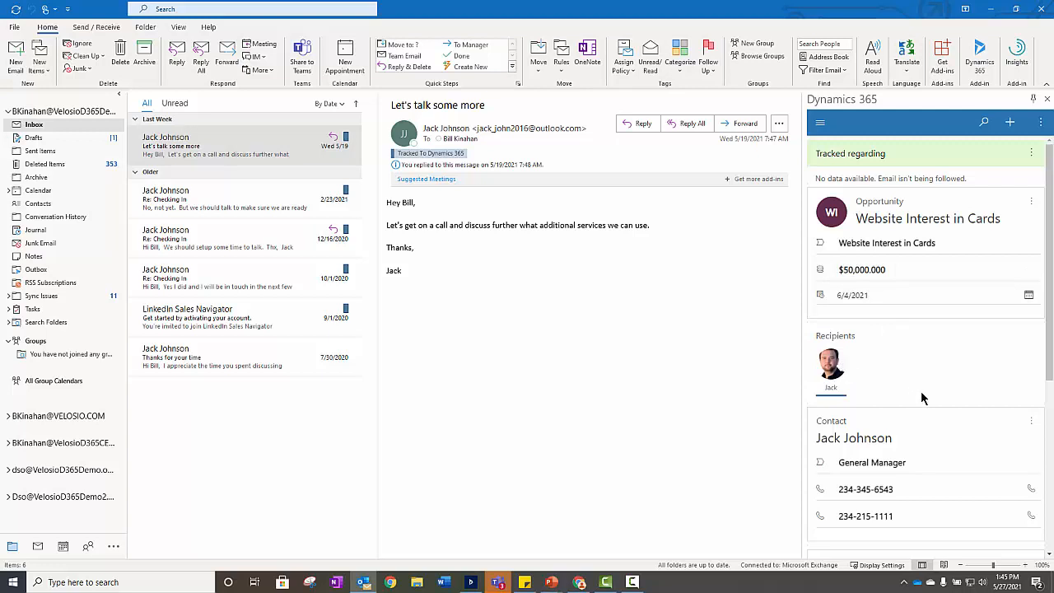
drag(1047, 328, 1037, 560)
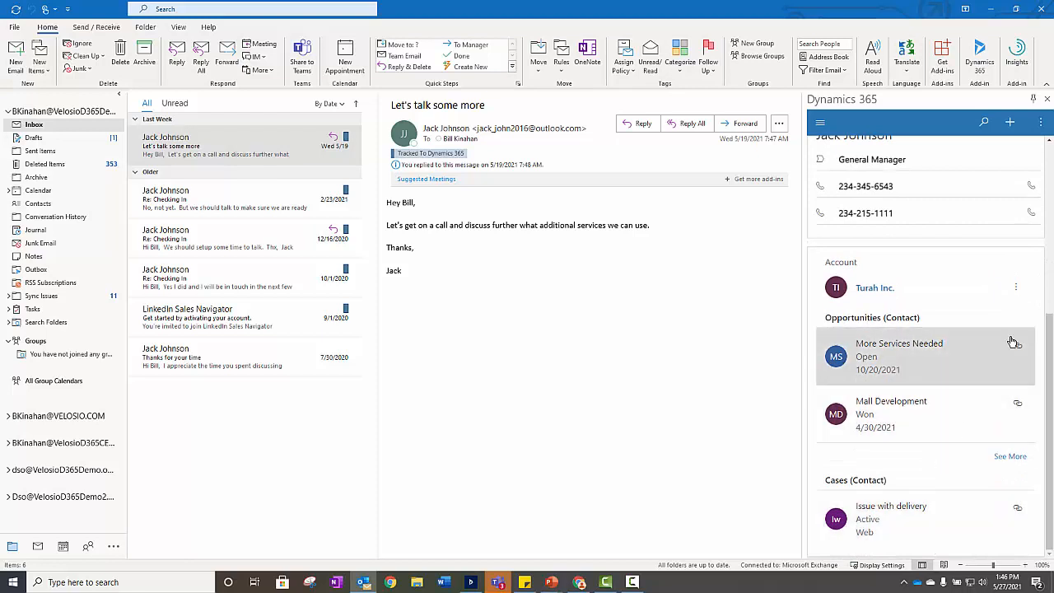
scroll(1011, 342, up, 5)
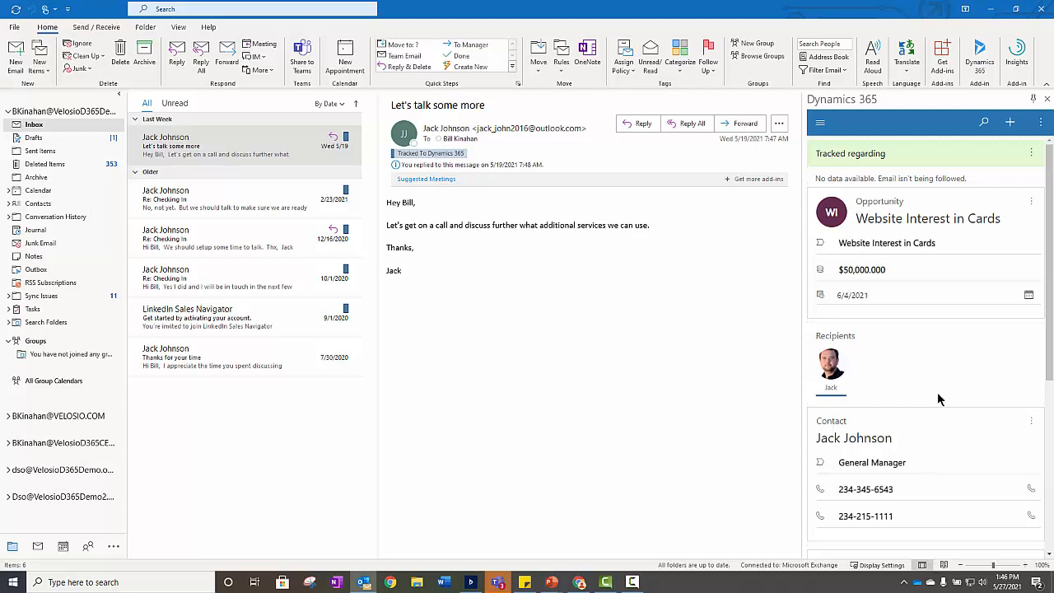
- Delete the "Let's talk some more" email from the inbox
click(263, 148)
key(Delete)
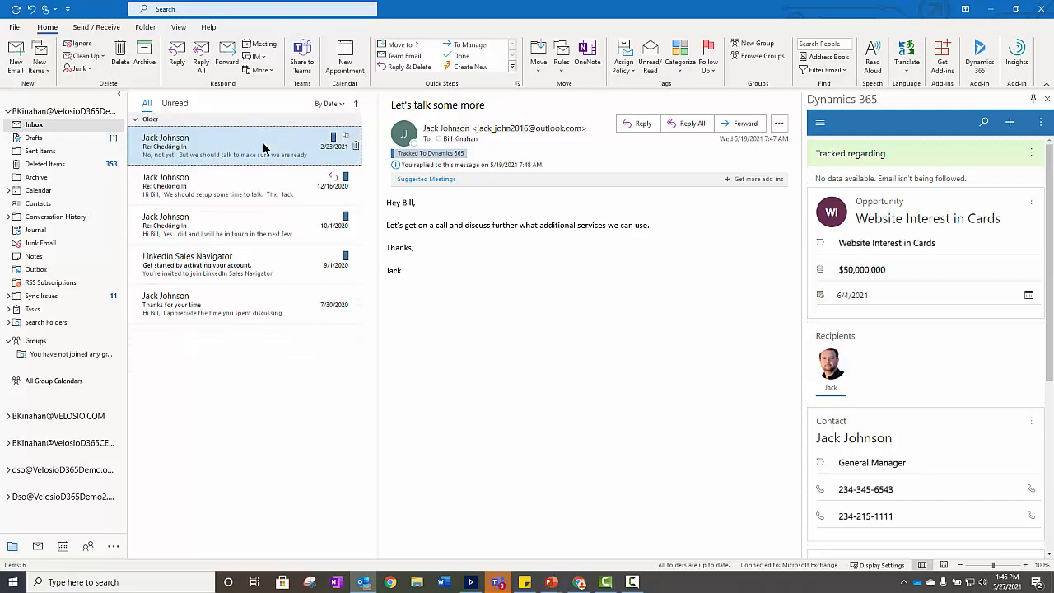